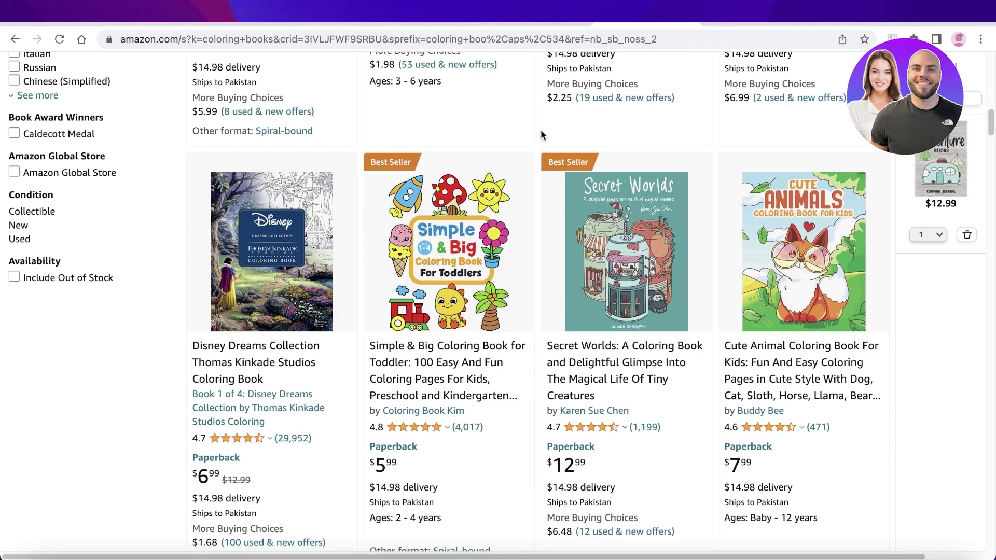
- Glance at a coloring book's product page, then return to the search results
click(447, 358)
scroll(394, 185, down, 3)
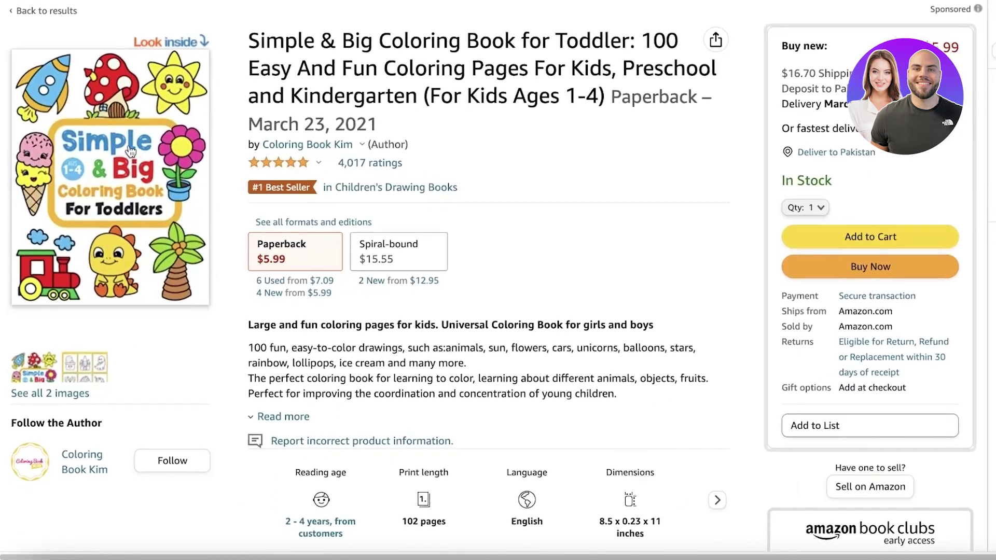
scroll(131, 150, up, 3)
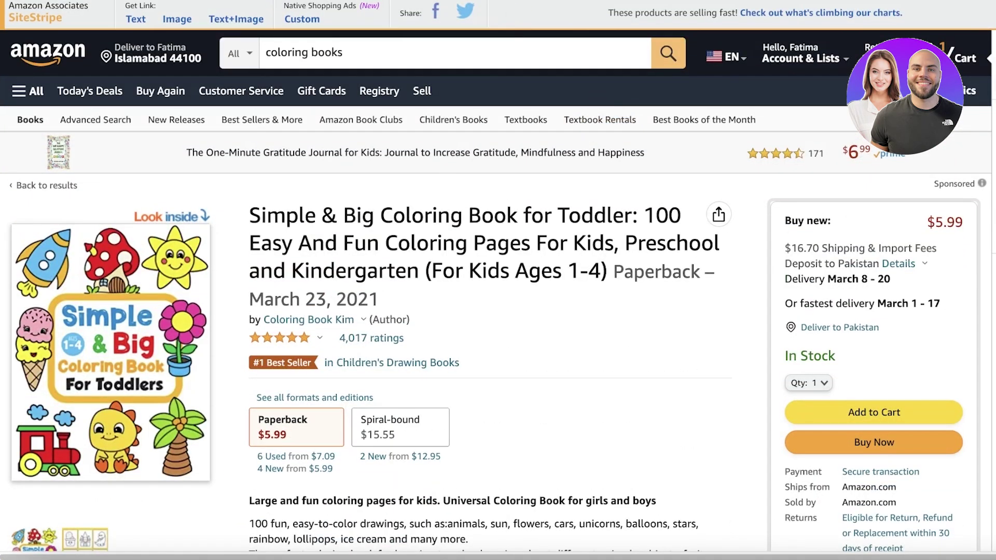
key(alt+Left)
scroll(587, 123, up, 15)
scroll(587, 123, down, 3)
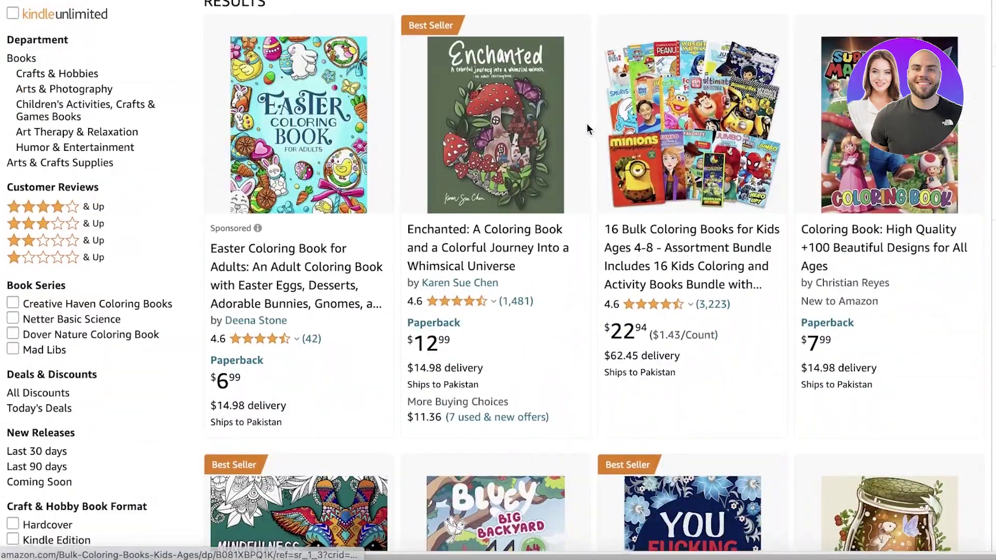
scroll(586, 123, down, 9)
scroll(585, 143, up, 3)
scroll(586, 150, down, 8)
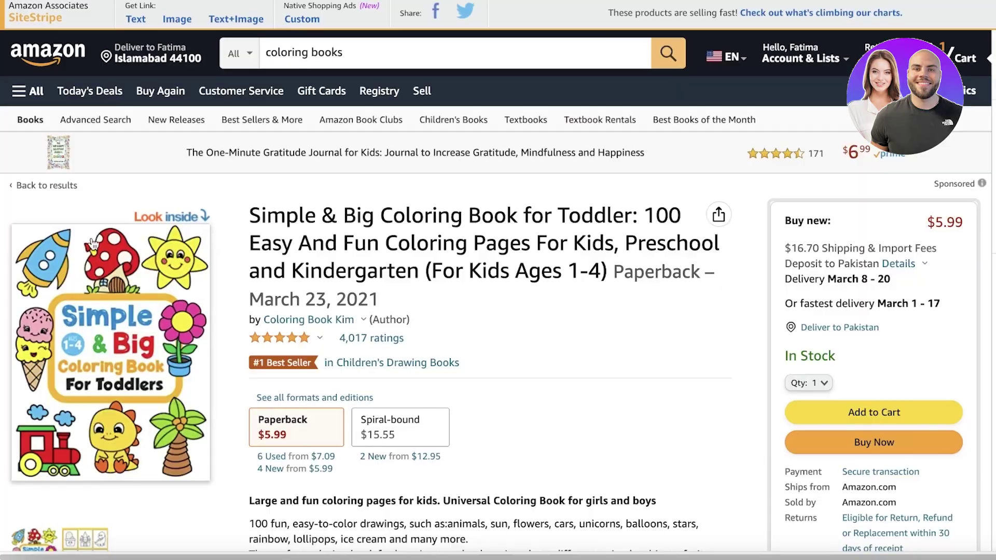
- Open the Simple & Big Coloring Book product page and scroll through its details
click(88, 294)
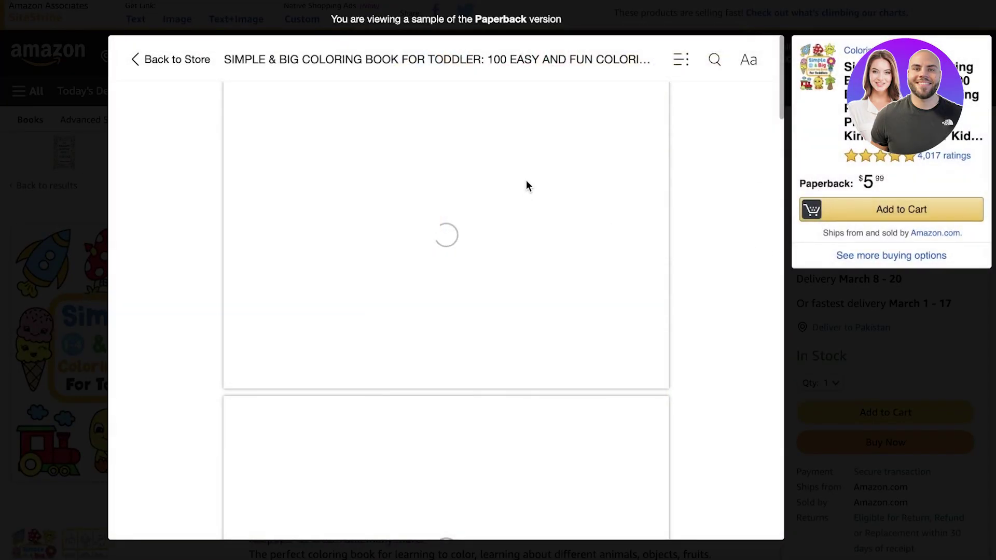
scroll(553, 202, down, 5)
scroll(712, 190, down, 20)
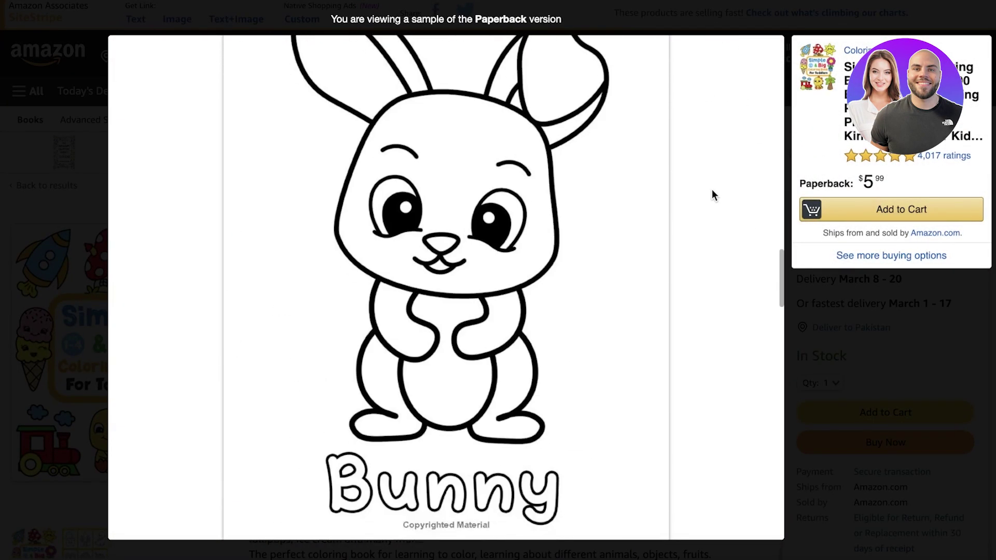
scroll(708, 198, down, 10)
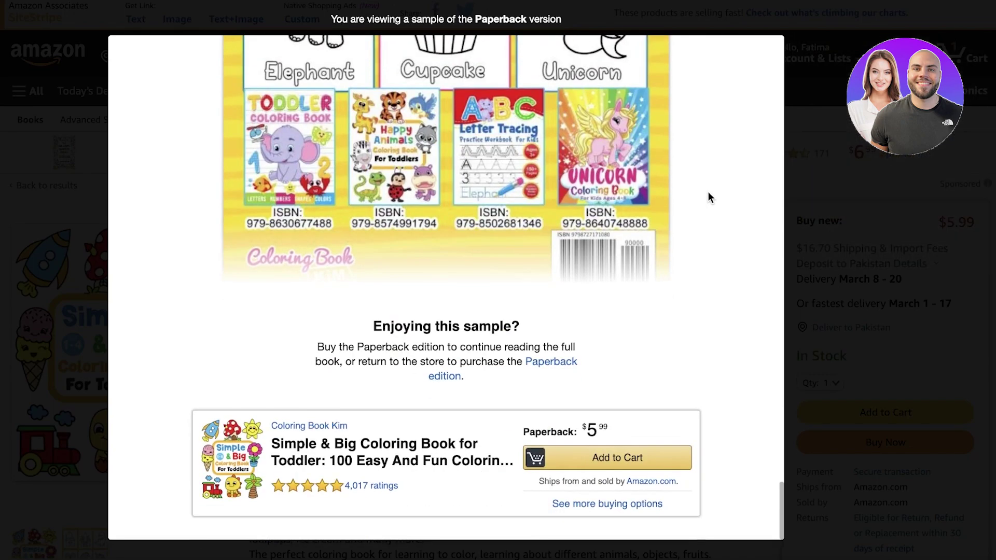
scroll(708, 198, up, 15)
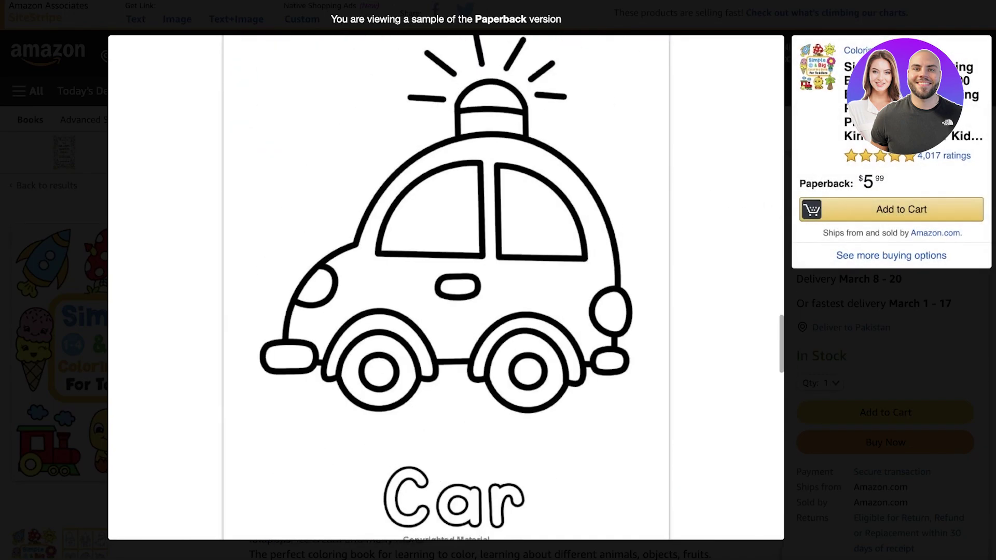
scroll(391, 436, down, 8)
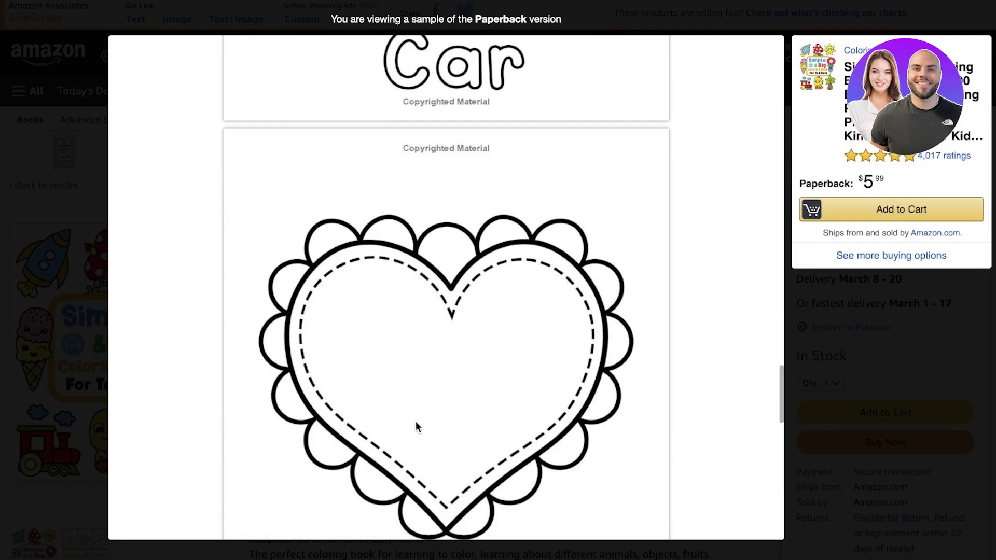
key(Escape)
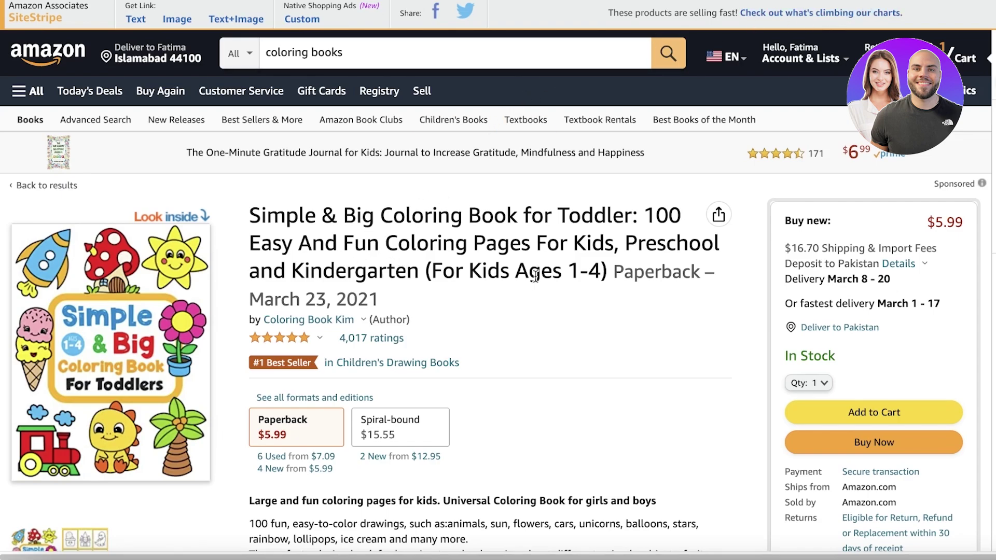
- Browse the line-art pages in the book's Look Inside sample
click(130, 391)
scroll(455, 392, down, 10)
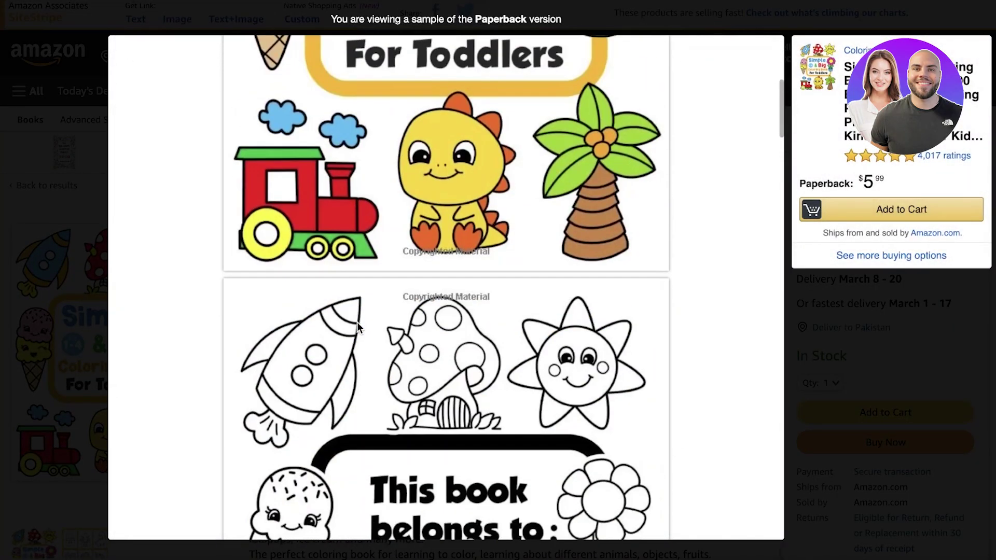
scroll(454, 246, up, 3)
scroll(618, 185, down, 2)
scroll(619, 189, up, 8)
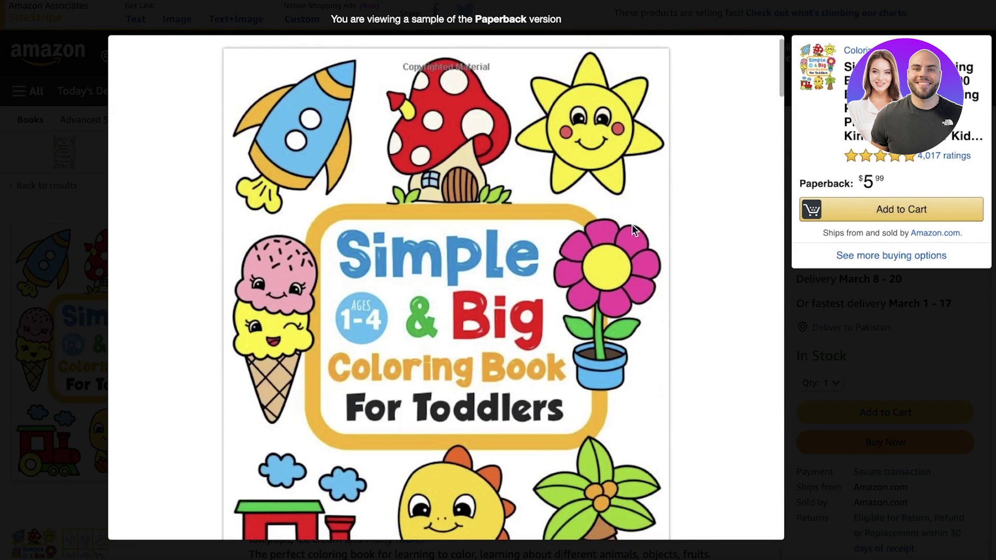
scroll(631, 225, down, 9)
scroll(587, 300, up, 1)
scroll(531, 207, up, 3)
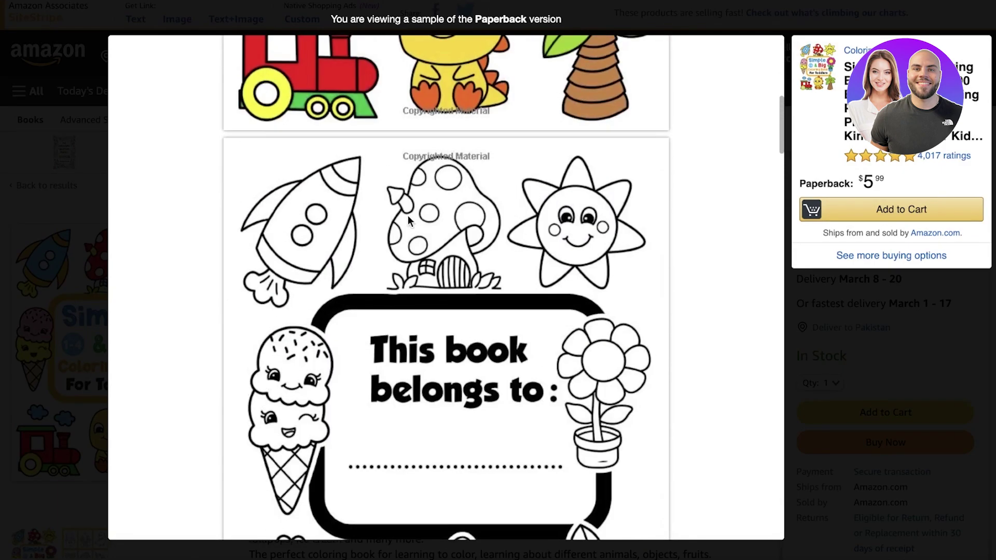
scroll(412, 179, down, 3)
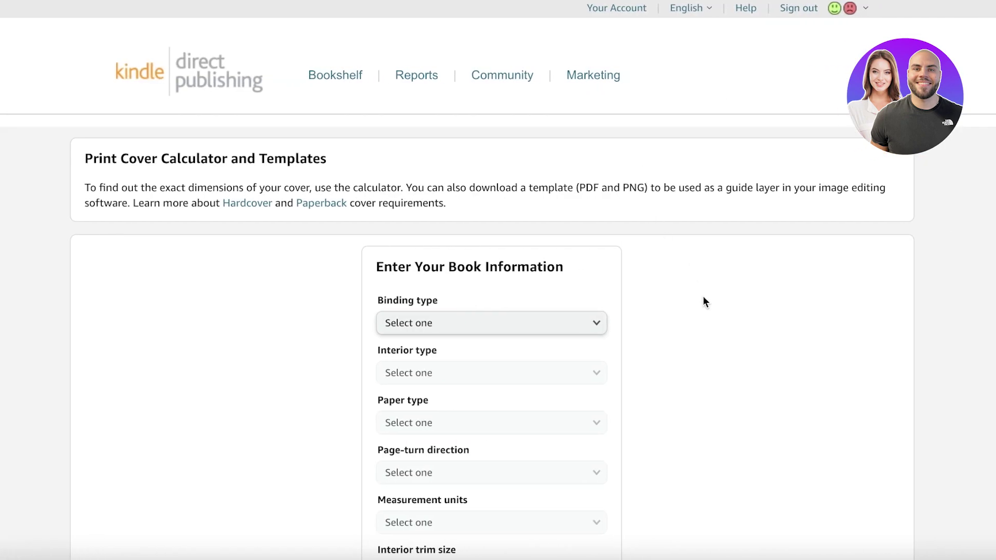
- Scroll through the KDP Print Cover Calculator fields without filling any in
scroll(703, 301, down, 2)
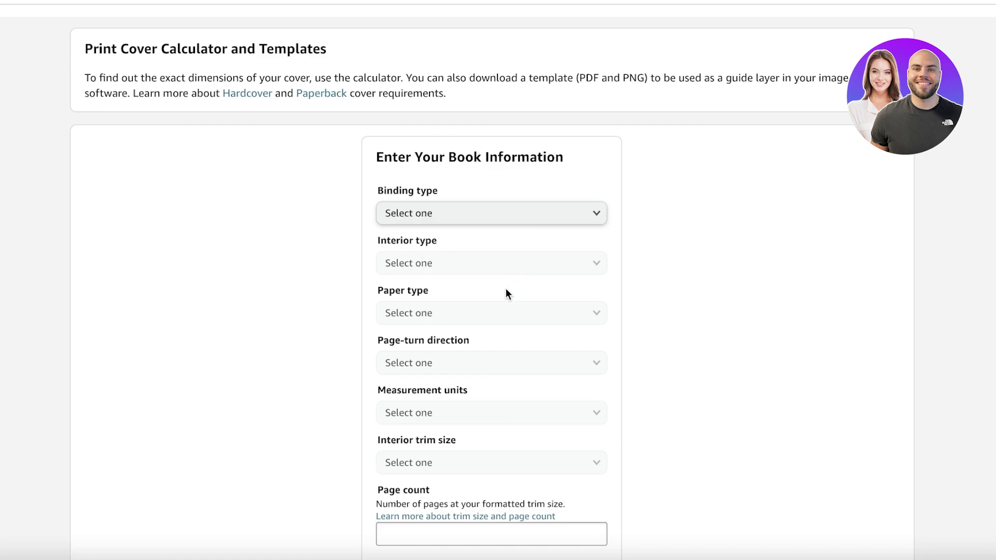
scroll(505, 288, down, 1)
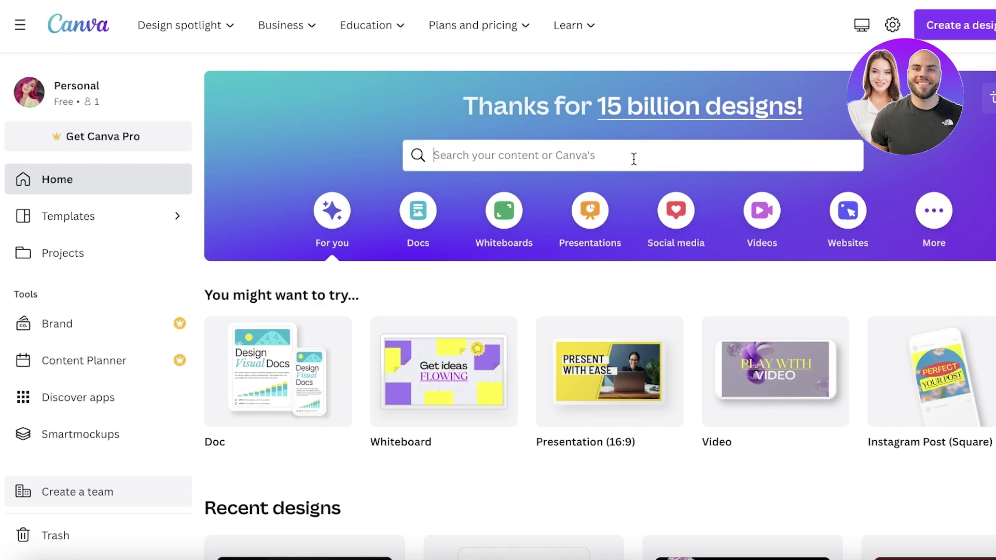
- Search Canva templates for 'coloring book'
click(633, 159)
click(384, 104)
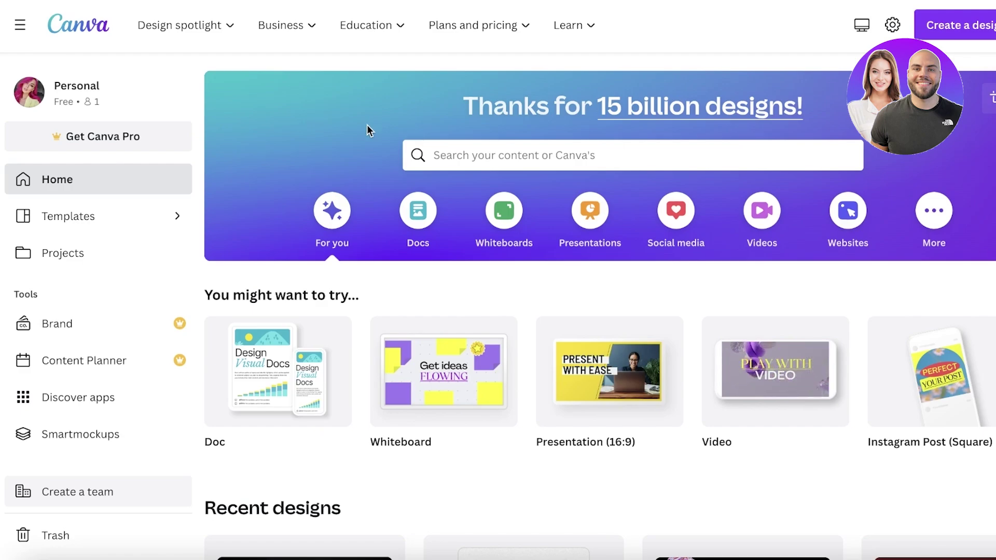
click(539, 158)
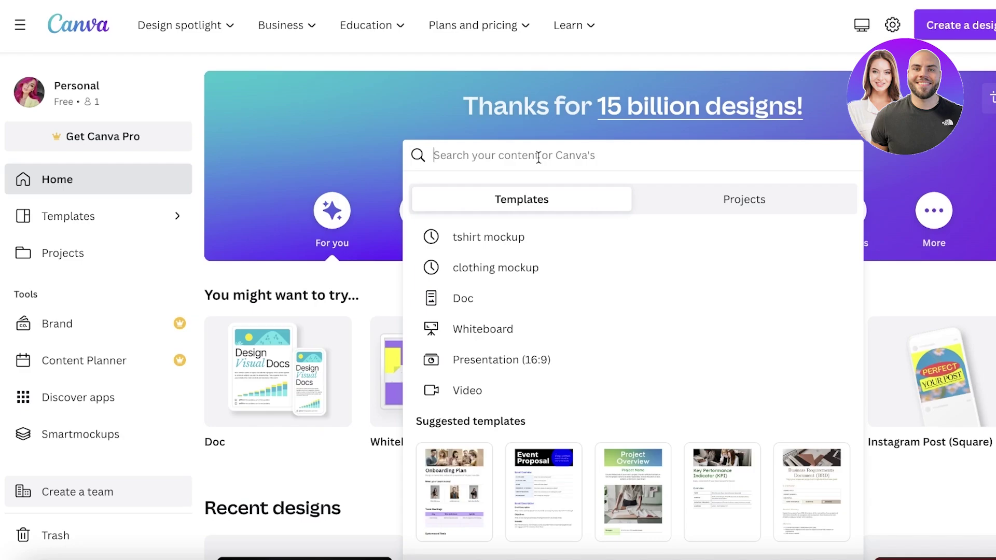
text(coloring book)
key(Return)
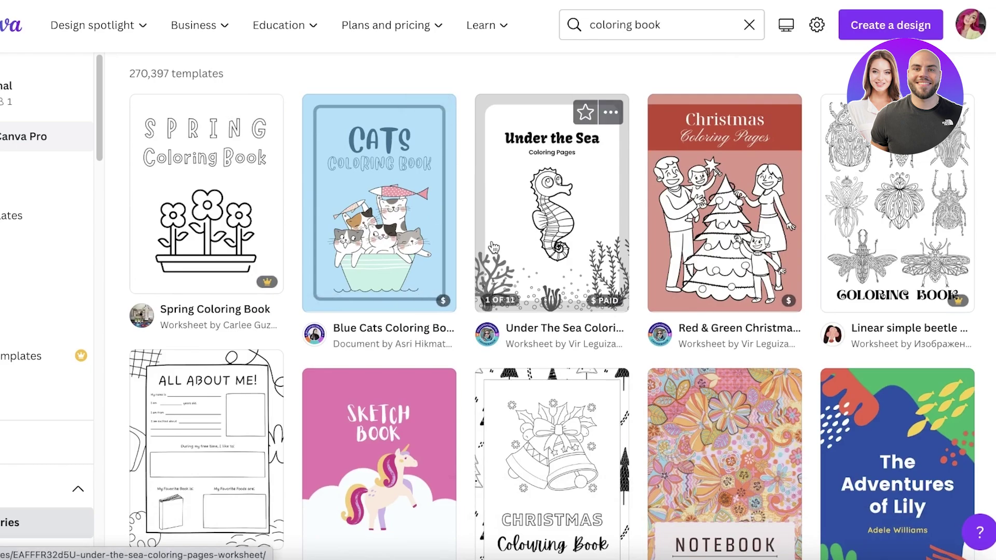
- Scroll through the coloring book results and open the Under The Sea Coloring Worksheet template
scroll(898, 233, down, 3)
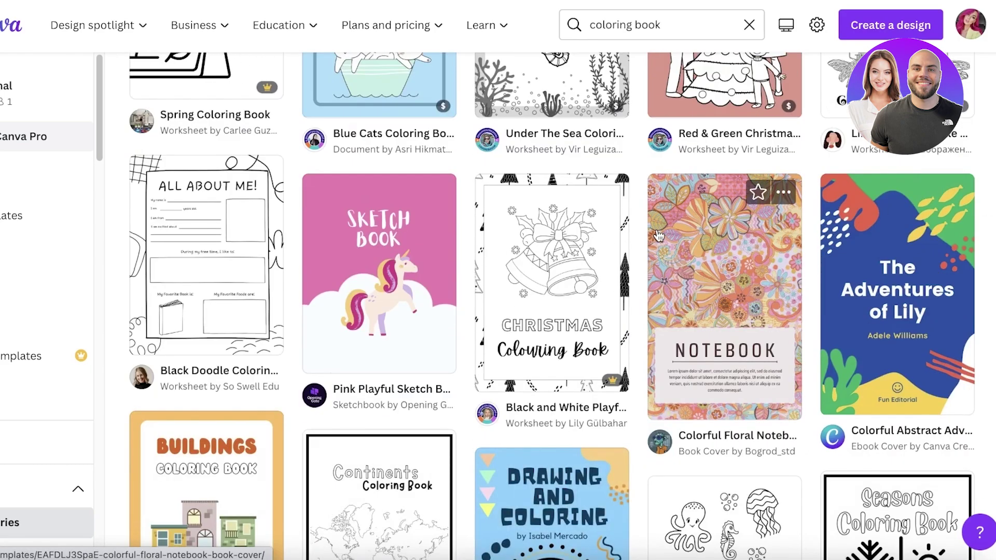
scroll(570, 363, down, 4)
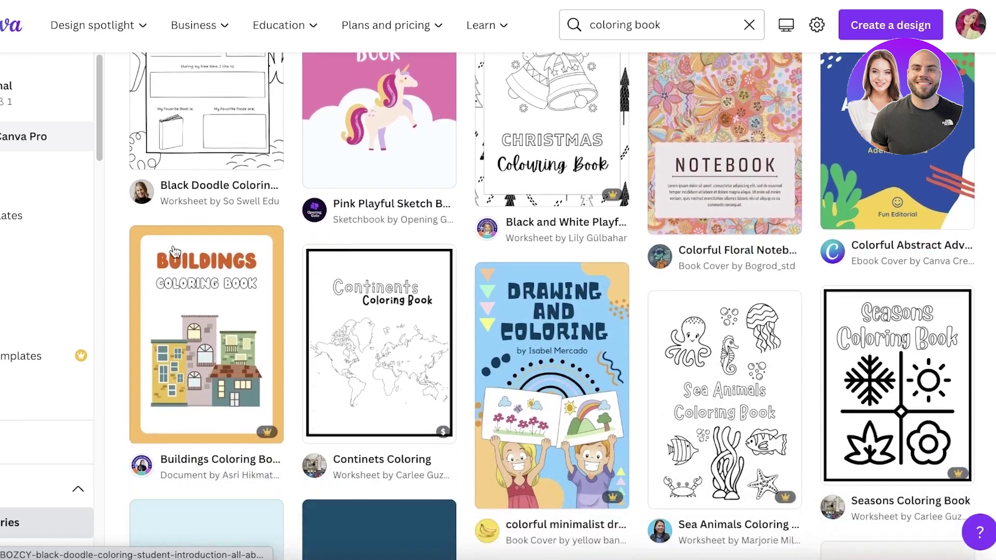
scroll(550, 363, down, 4)
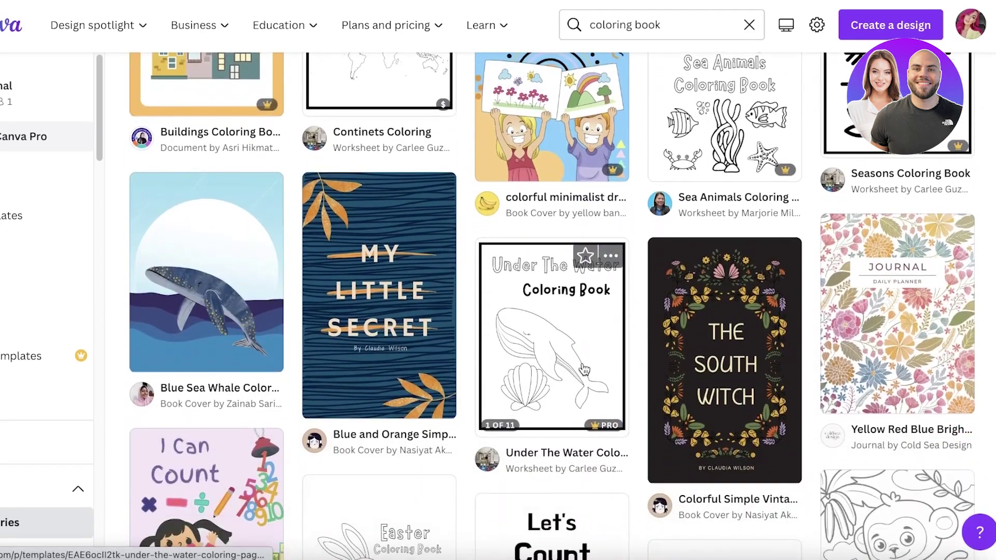
scroll(871, 311, down, 6)
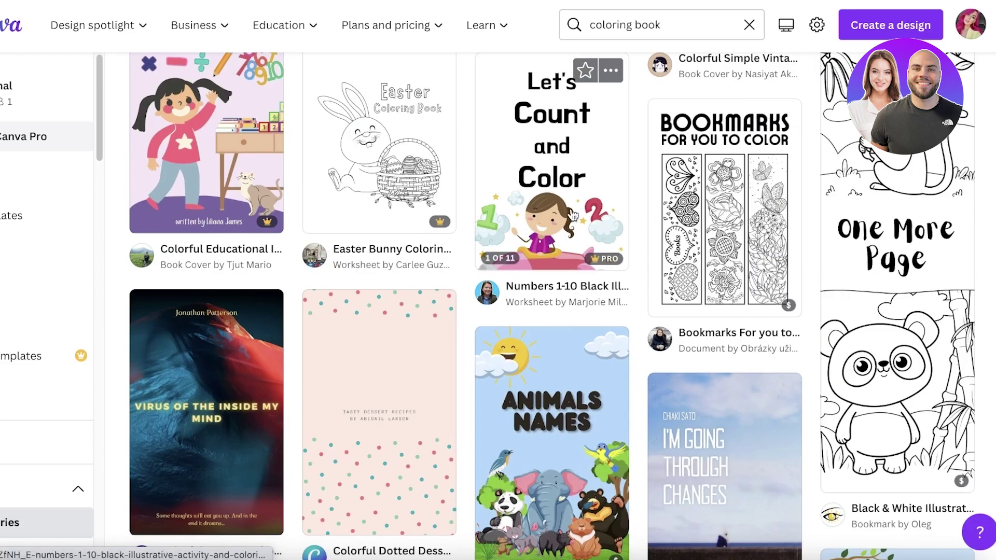
scroll(554, 224, down, 7)
scroll(519, 249, down, 5)
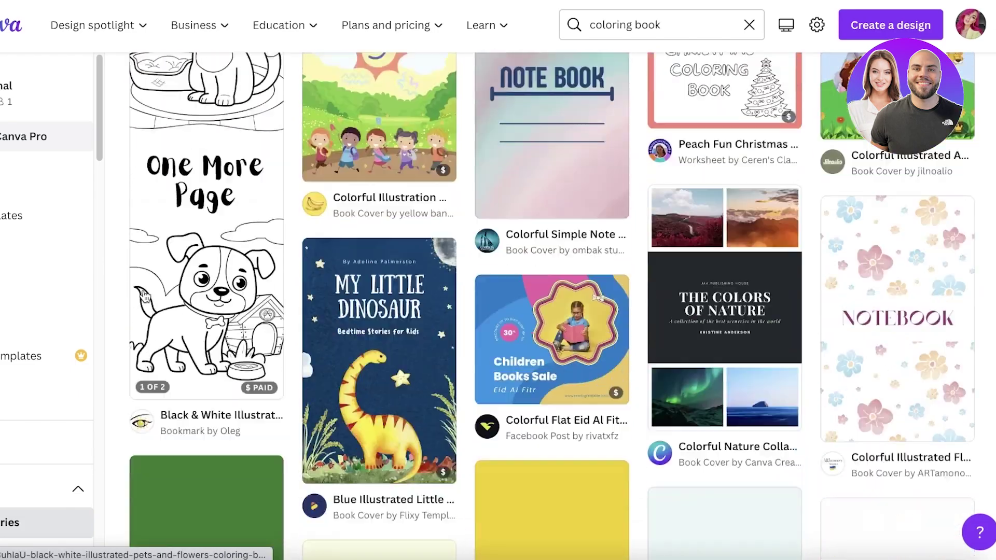
scroll(636, 280, down, 5)
scroll(572, 275, down, 4)
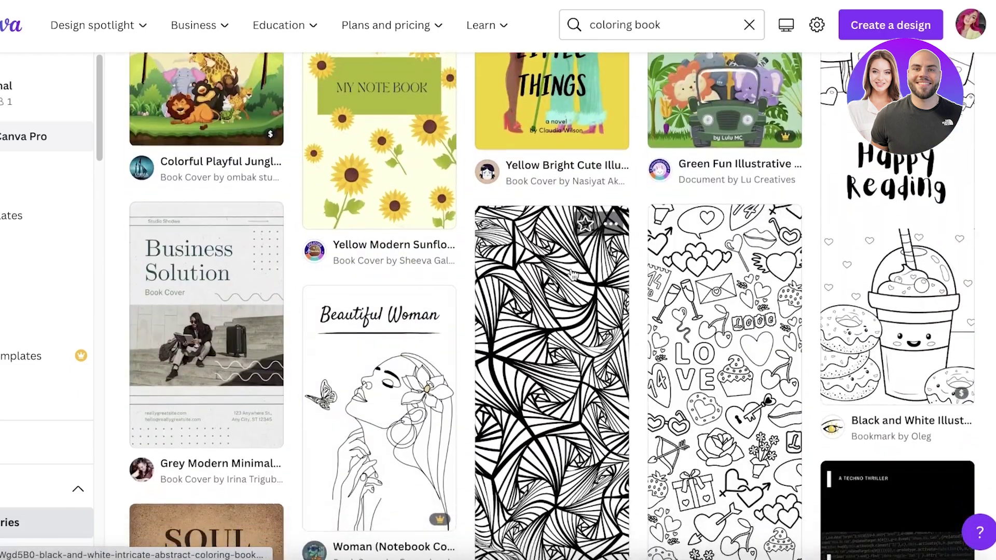
scroll(572, 275, down, 6)
scroll(571, 268, down, 7)
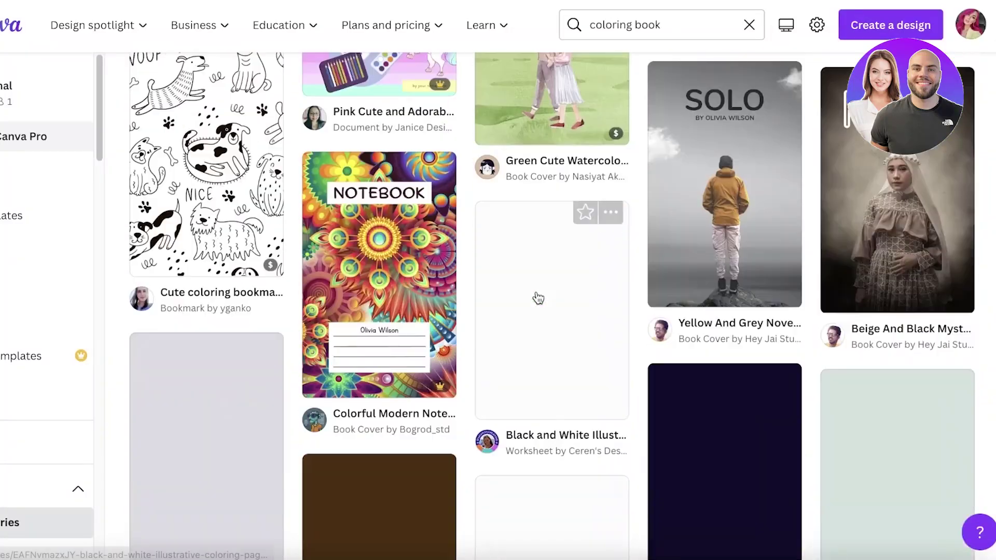
click(536, 295)
- Customize the Under The Sea Coloring Pages Worksheet into an editable 11-page A4 design
scroll(611, 135, down, 5)
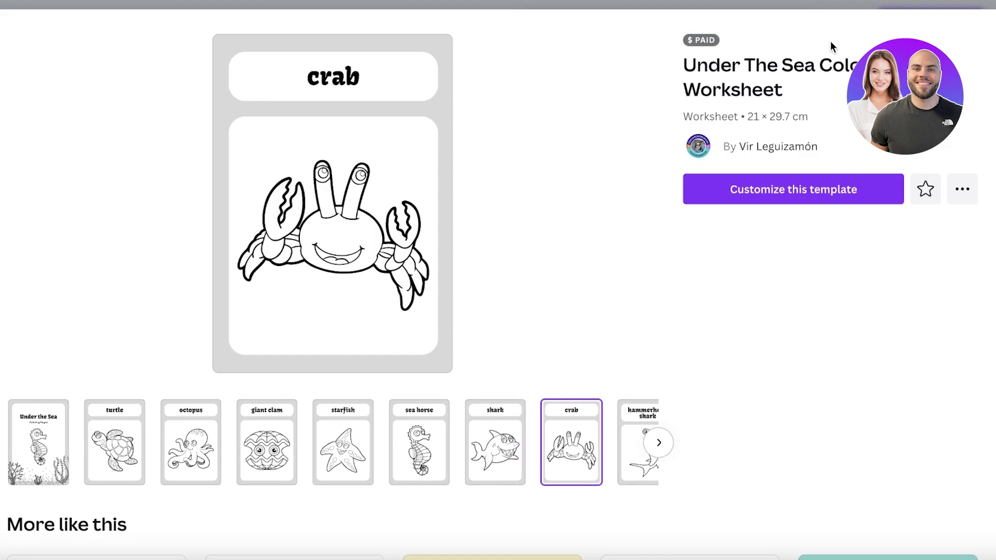
click(754, 190)
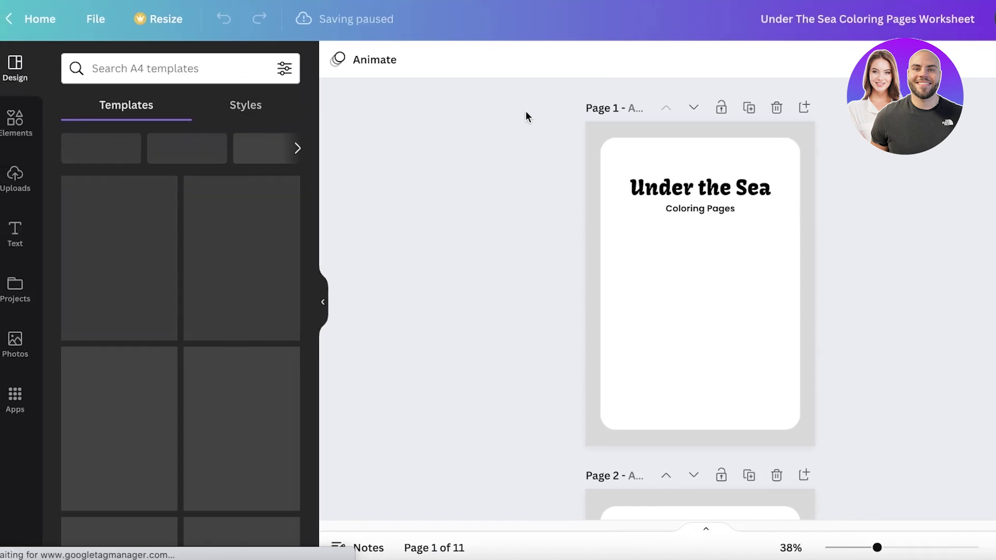
- Zoom in and look over the seahorse cover and turtle page drawings
click(726, 268)
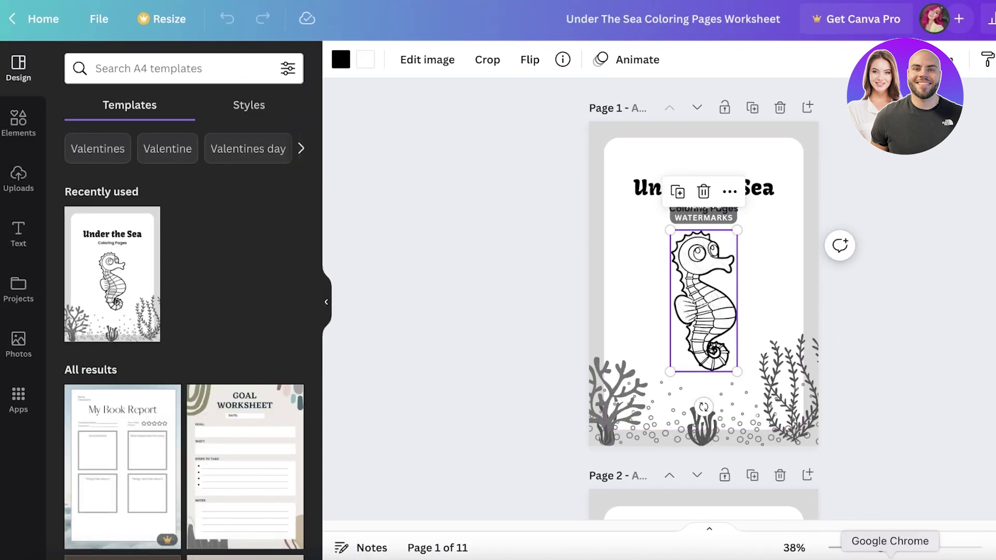
mouse_move(880, 549)
mouse_down()
mouse_move(905, 549)
mouse_move(885, 548)
mouse_up()
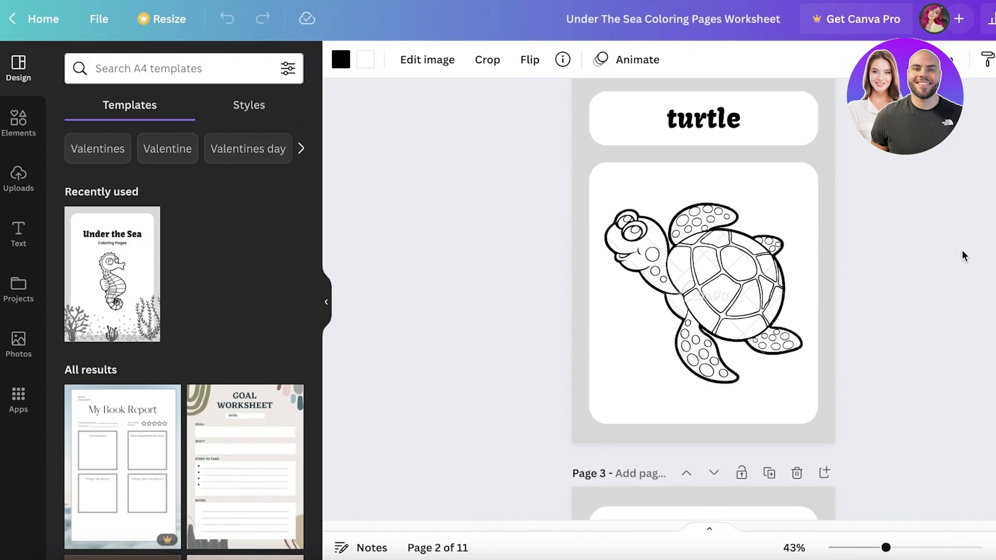
click(791, 249)
scroll(841, 251, up, 1)
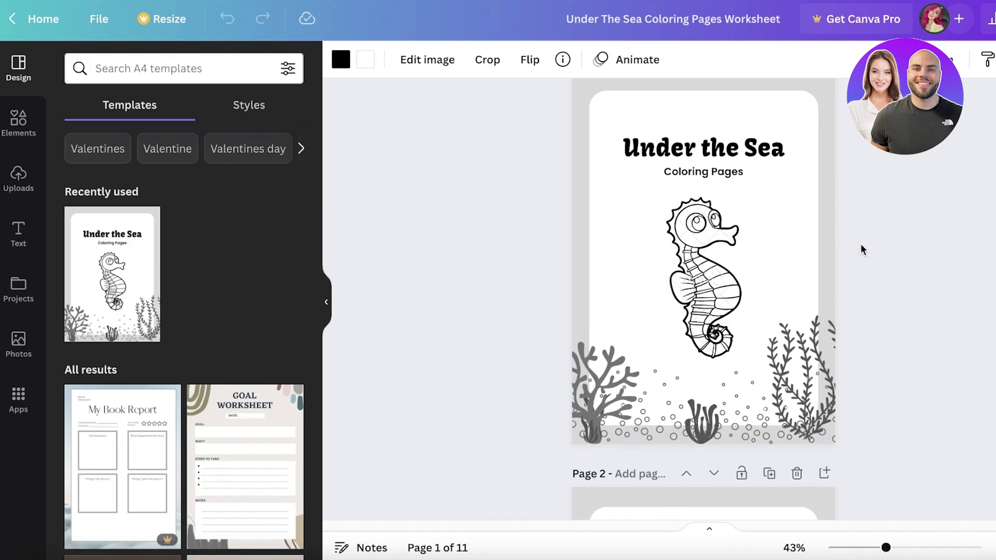
scroll(835, 289, down, 15)
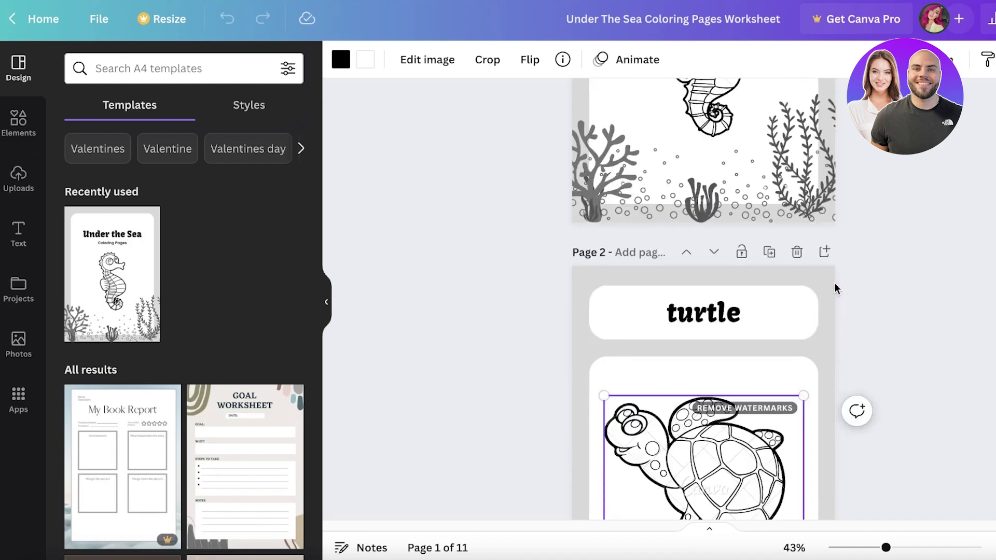
scroll(824, 291, down, 20)
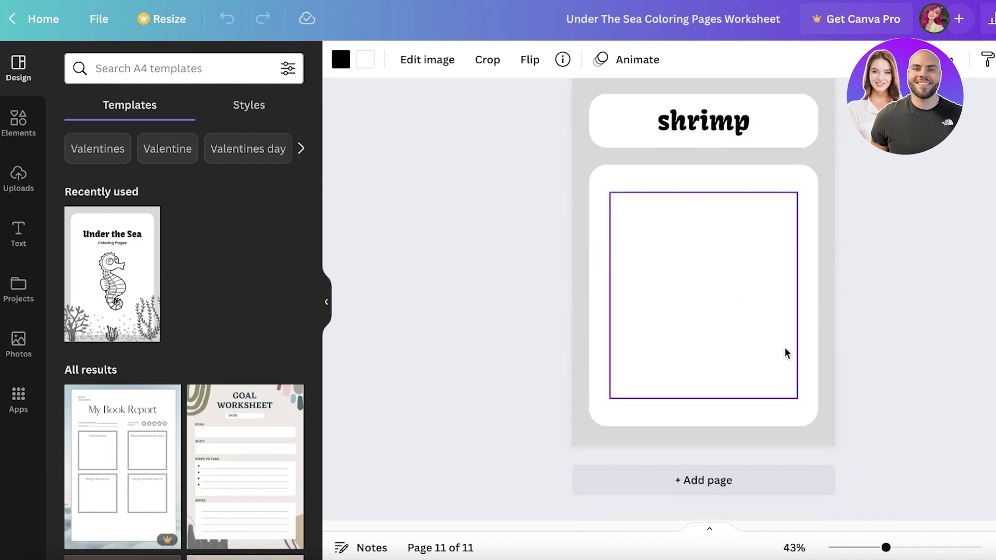
scroll(845, 383, up, 20)
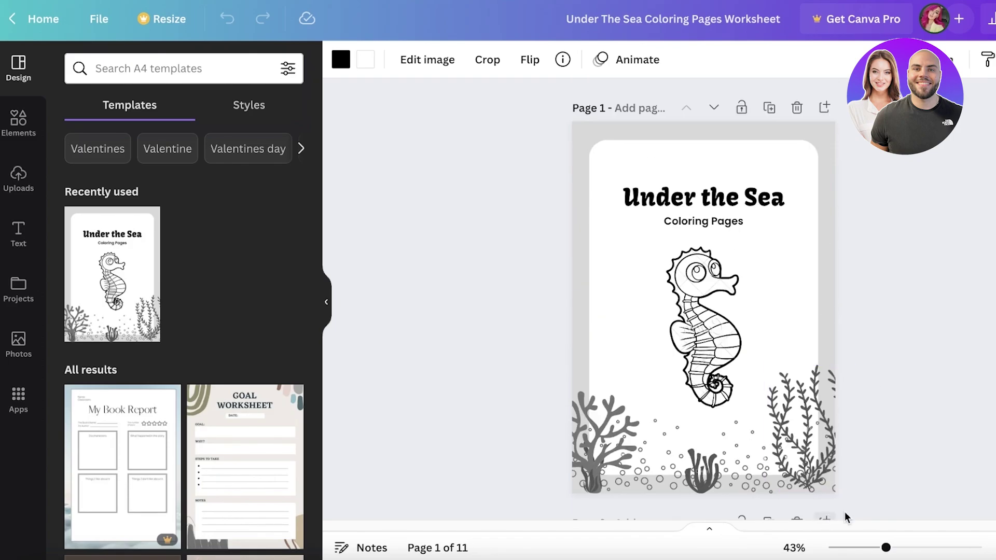
scroll(959, 259, down, 12)
scroll(957, 262, down, 20)
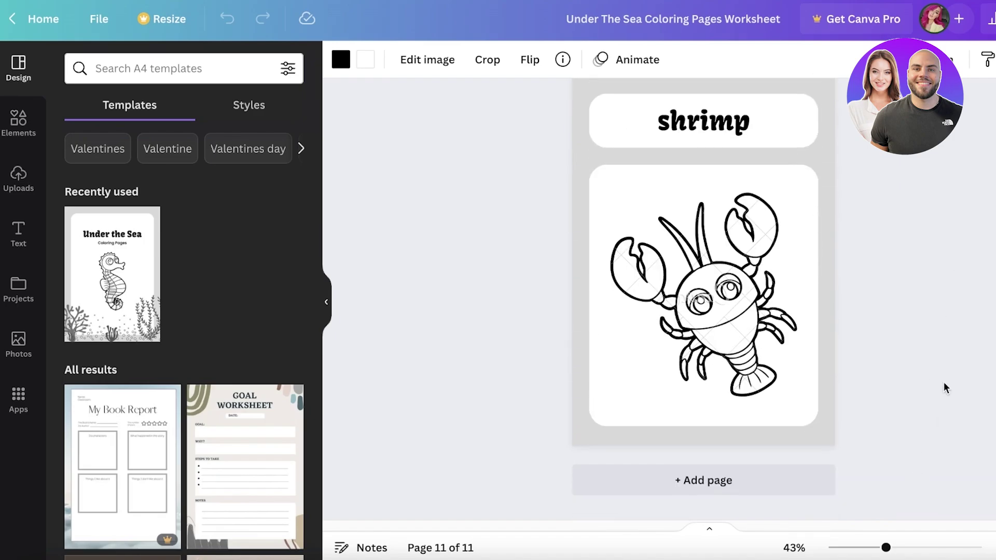
scroll(936, 363, up, 20)
scroll(928, 350, up, 20)
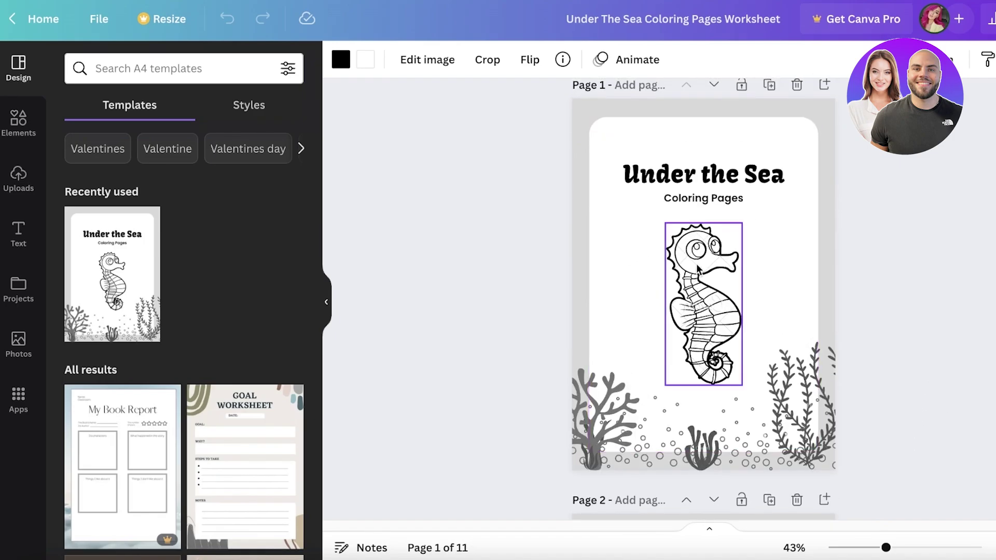
- Delete the Coloring Pages subtitle from the Under the Sea cover
click(715, 201)
key(Delete)
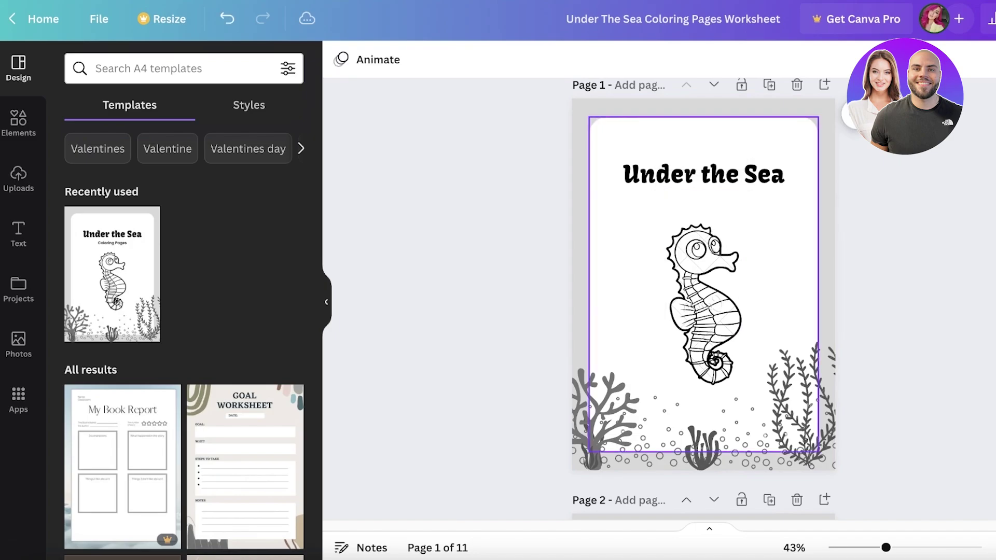
click(696, 185)
scroll(694, 186, down, 4)
scroll(698, 190, up, 4)
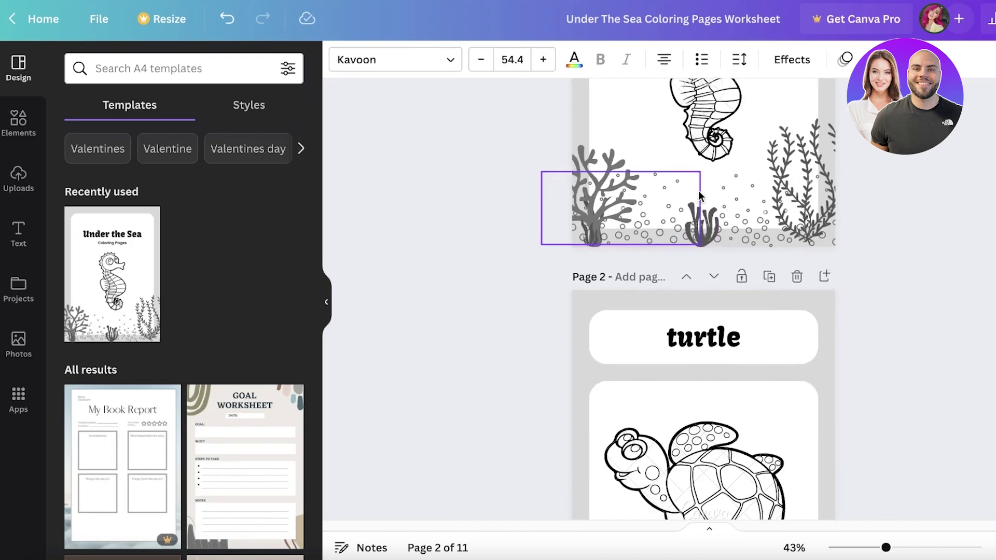
double_click(700, 191)
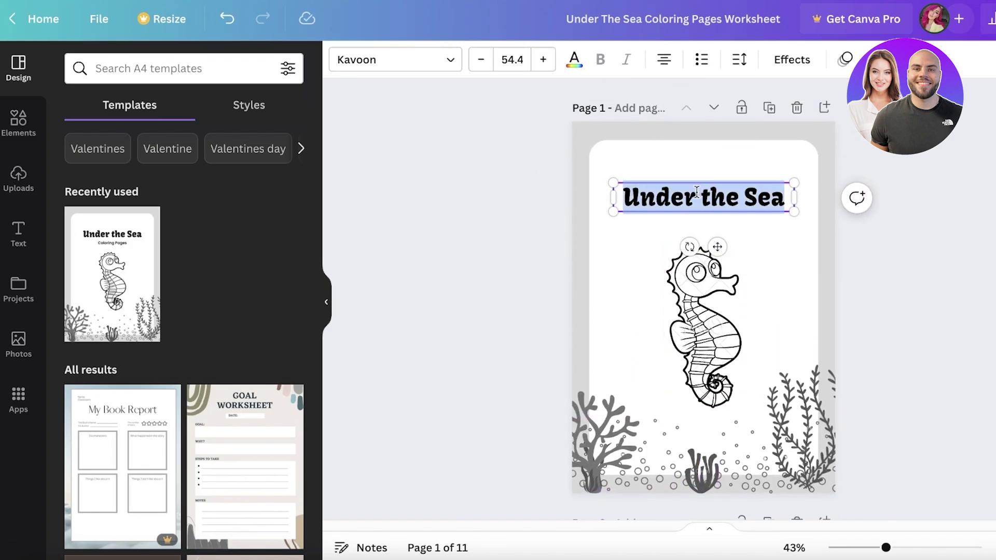
scroll(697, 191, down, 4)
scroll(716, 186, up, 4)
- Delete the Under the Sea cover page so the turtle page comes first
click(797, 108)
scroll(688, 258, down, 3)
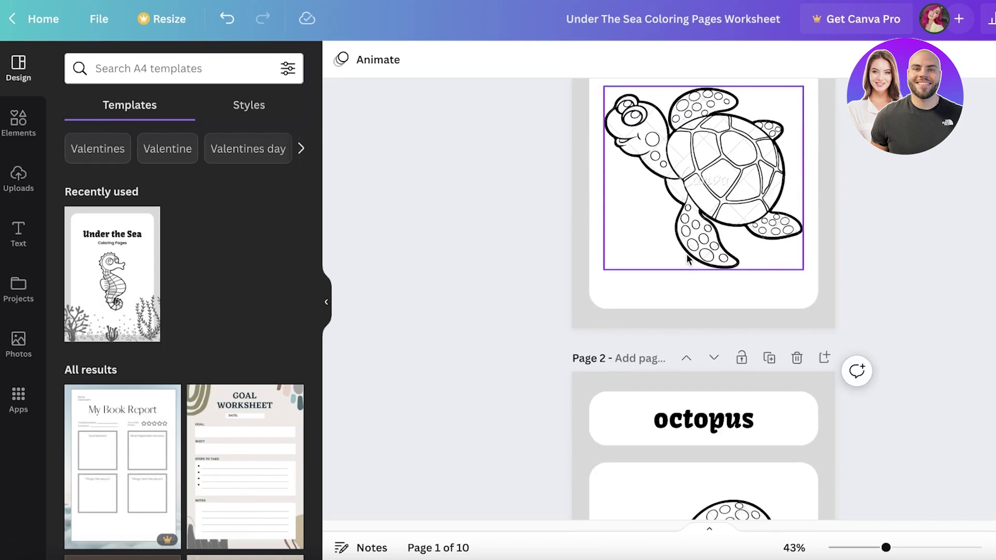
scroll(687, 258, up, 3)
click(703, 169)
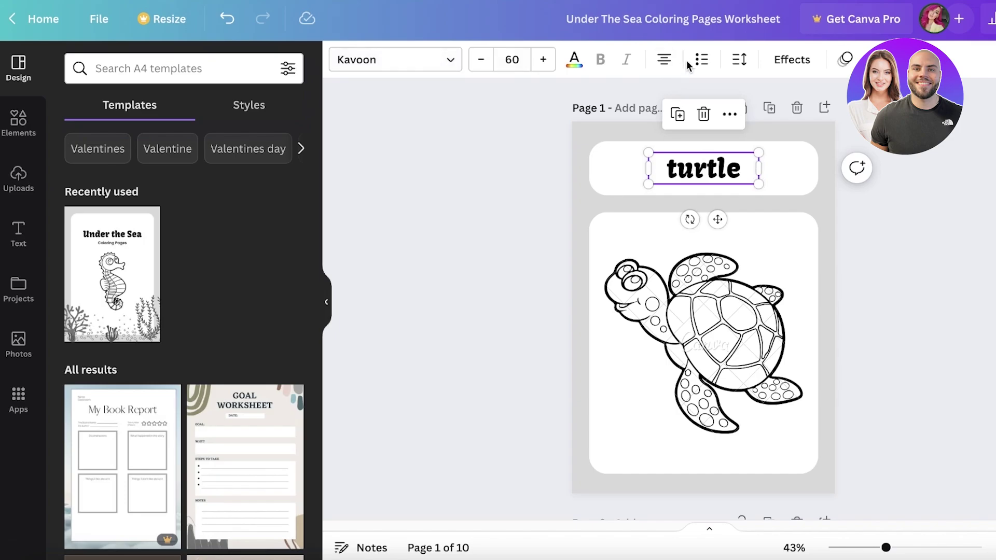
- Give the turtle title the Hollow text effect with outline thickness 24
click(792, 59)
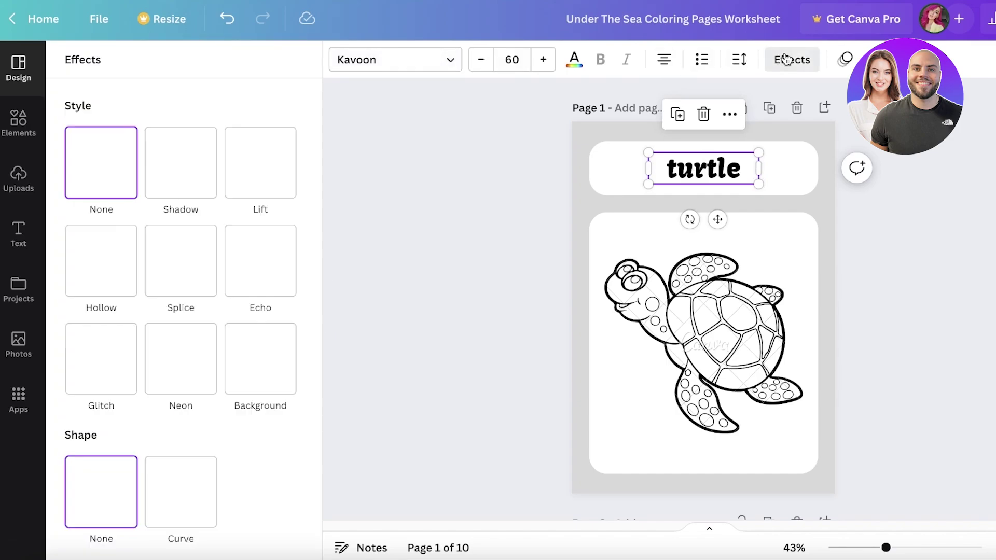
click(122, 270)
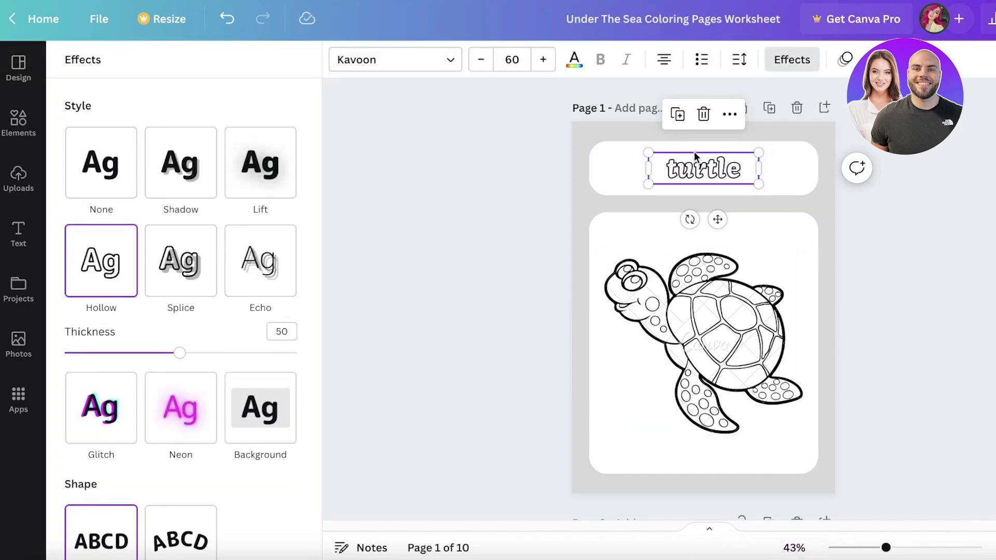
drag(179, 353, 140, 372)
click(391, 338)
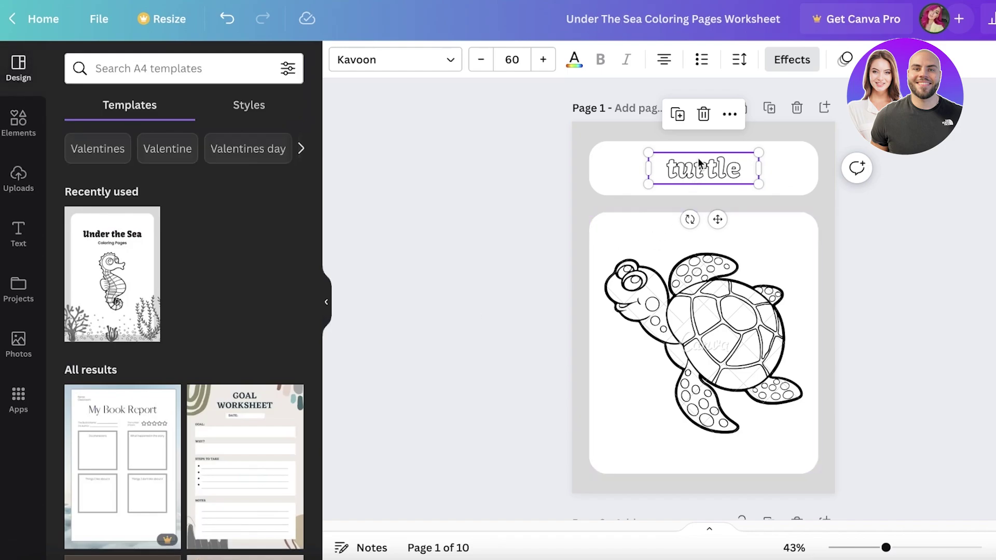
- Select the watermarked turtle drawing on the page
click(450, 249)
scroll(460, 260, down, 5)
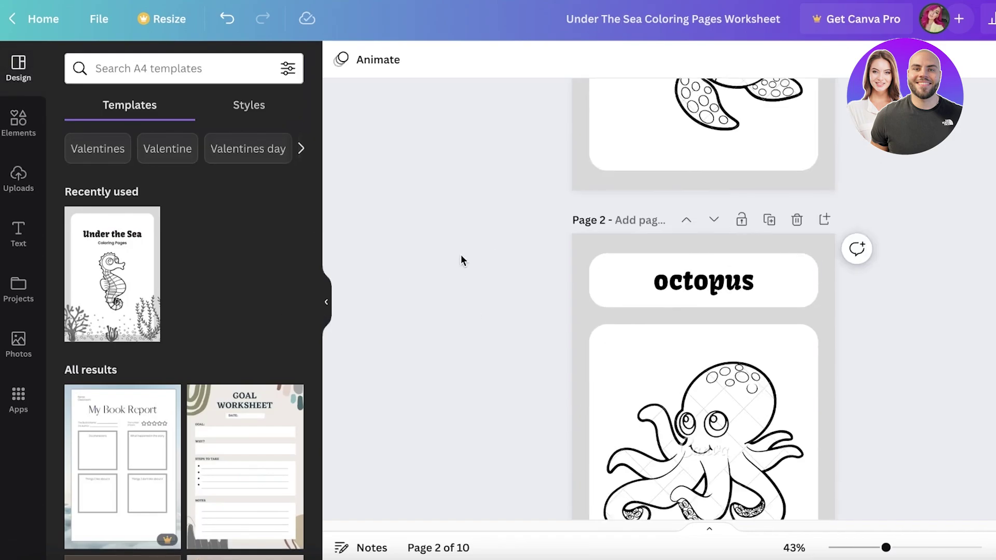
scroll(477, 259, up, 5)
click(680, 269)
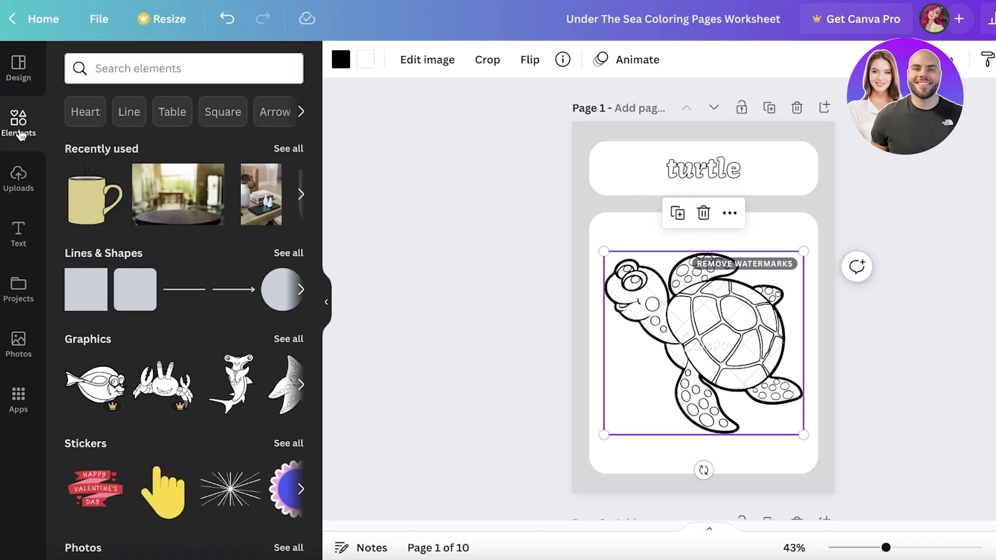
- Search Graphics for 'turtle' and add the outline sea-turtle graphic to the page
click(182, 67)
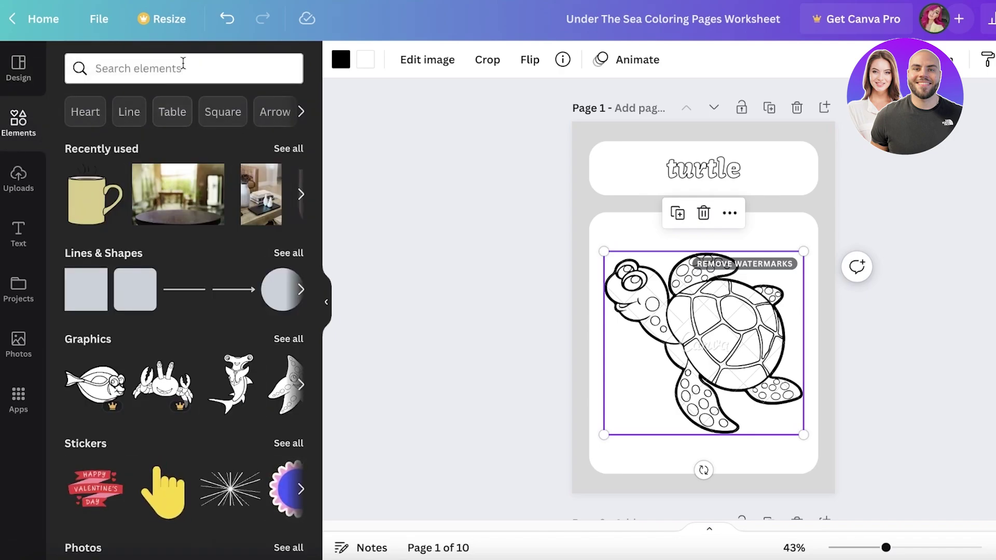
text(turtle)
key(Return)
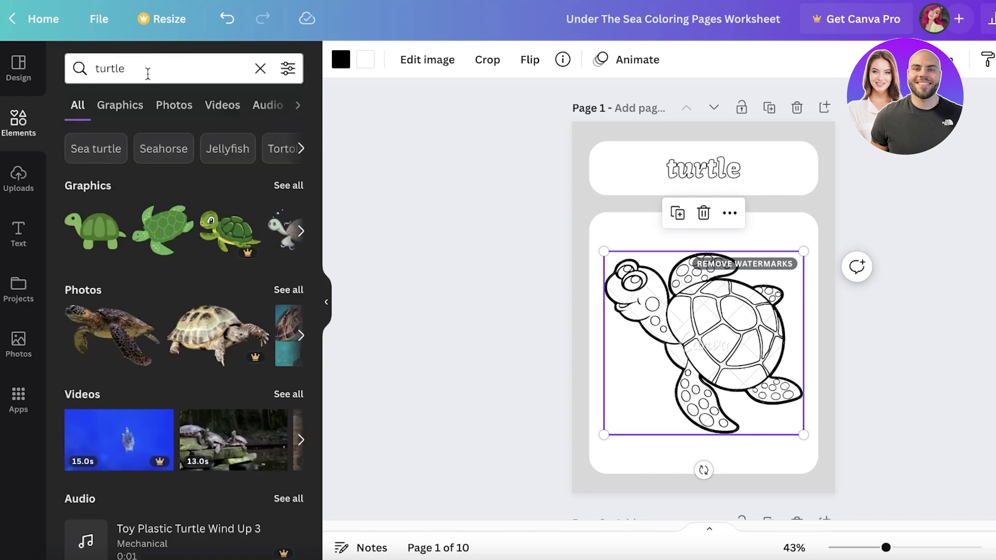
click(120, 105)
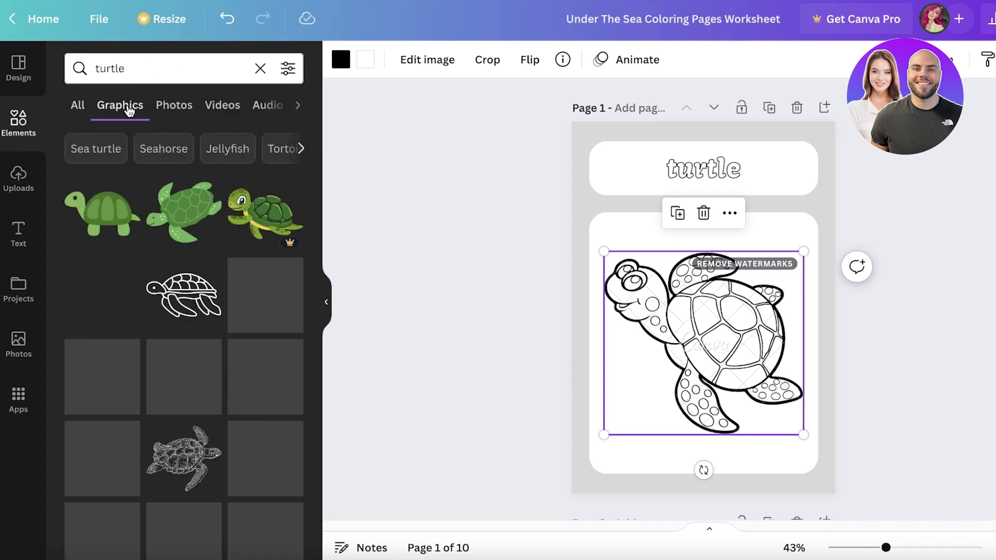
click(201, 299)
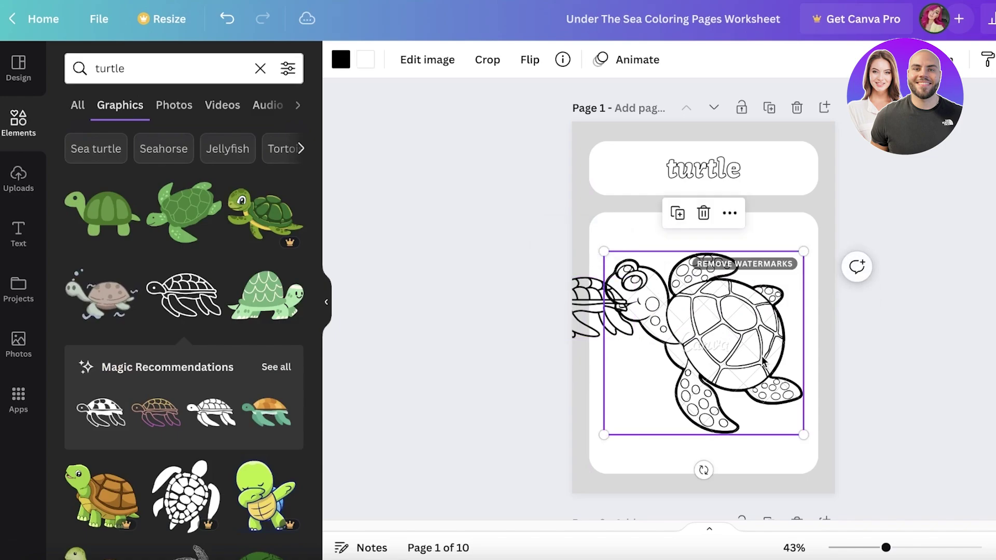
- Replace the watermarked turtle with the outline turtle, enlarged, tilted about 12° and framed
key(Delete)
click(612, 306)
drag(612, 306, 705, 299)
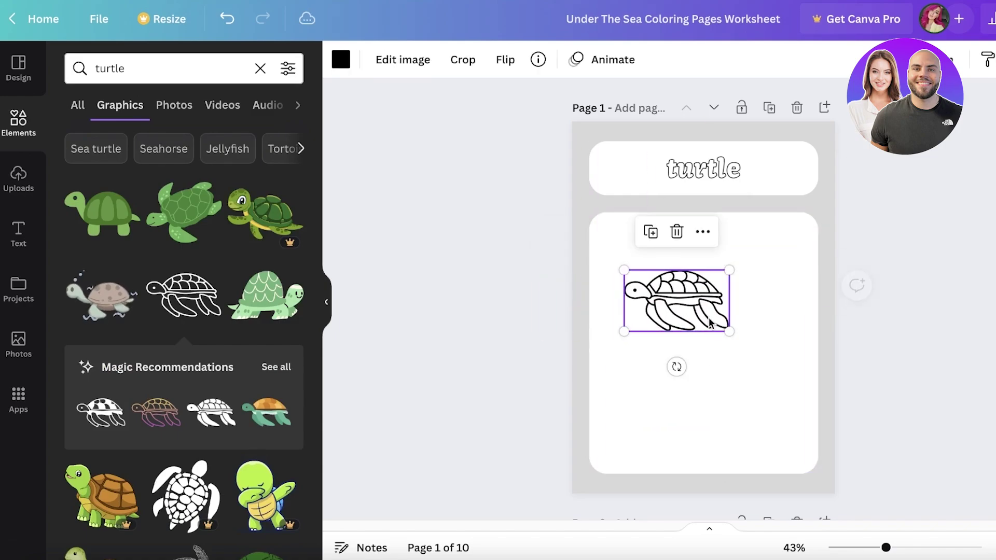
mouse_move(729, 330)
mouse_down()
mouse_move(798, 464)
mouse_move(725, 329)
mouse_up()
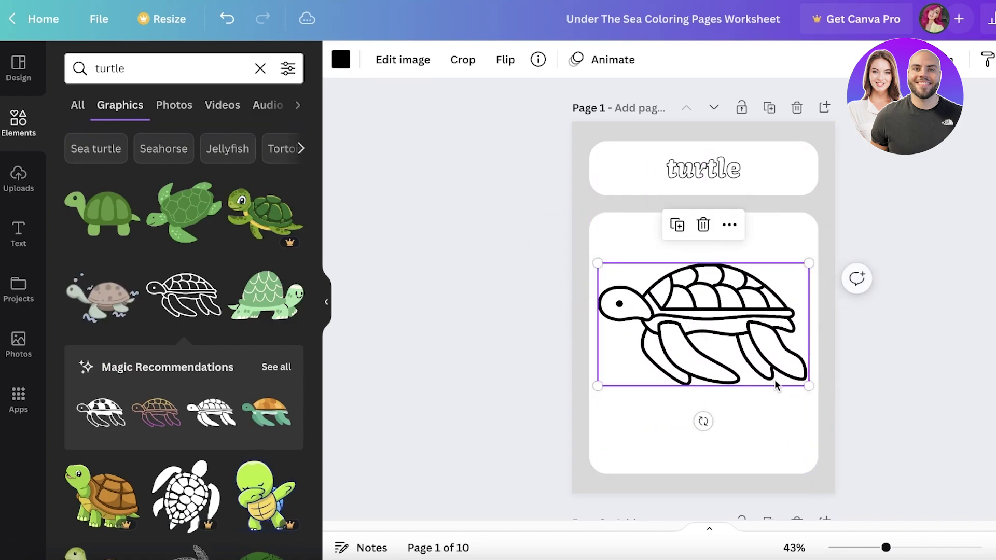
drag(695, 429, 677, 417)
drag(705, 321, 709, 344)
key(Escape)
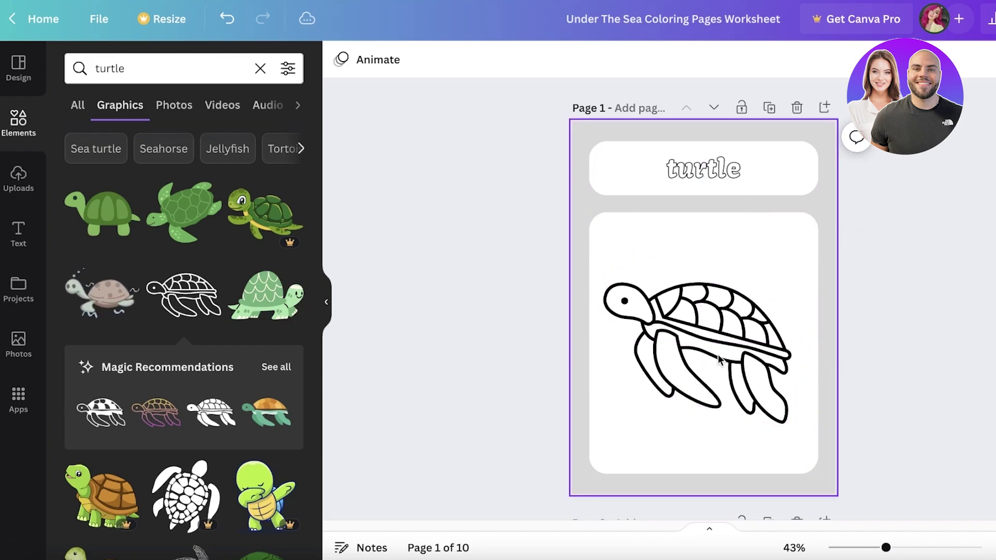
- Scroll through the pages and clear the turtle graphics search
scroll(703, 298, down, 7)
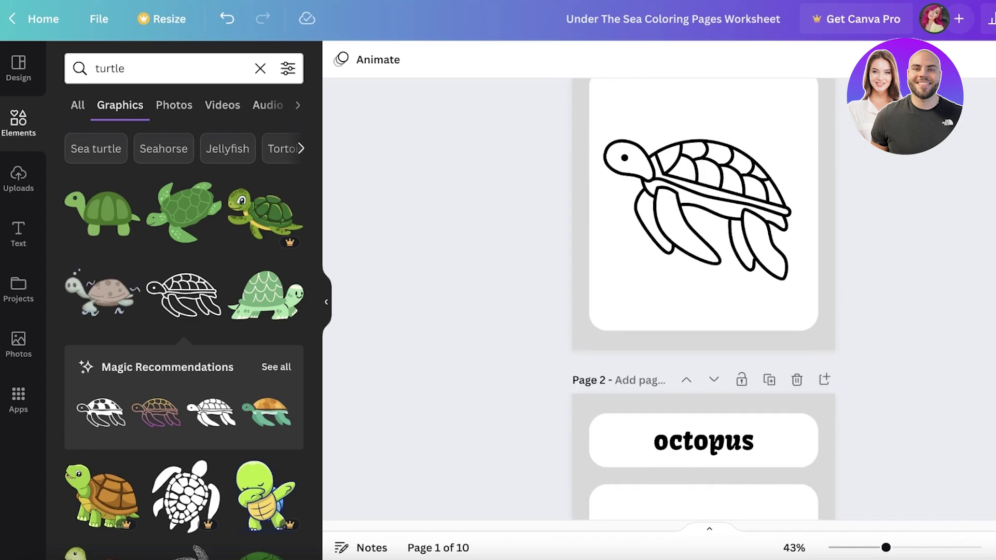
scroll(652, 231, down, 3)
scroll(653, 231, up, 3)
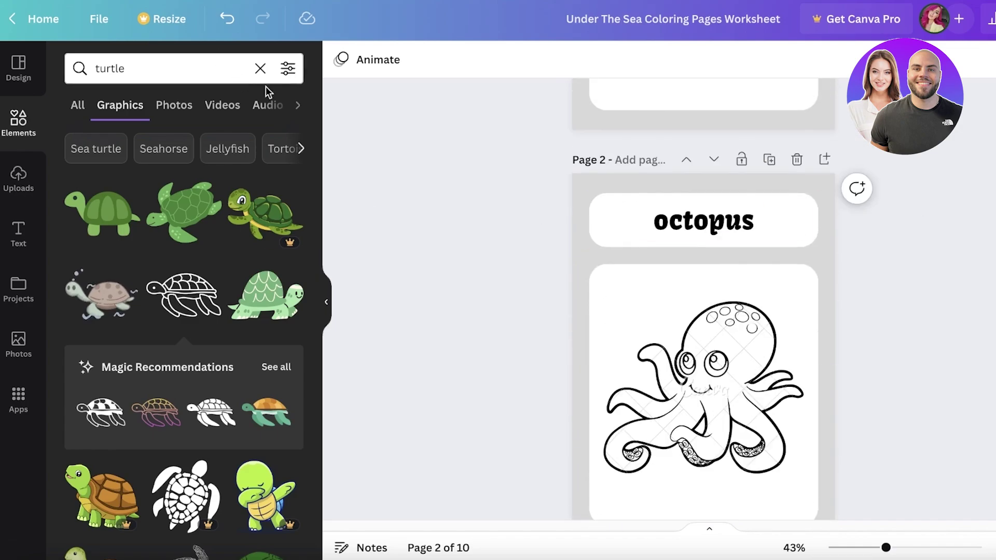
scroll(720, 217, down, 3)
scroll(537, 217, up, 7)
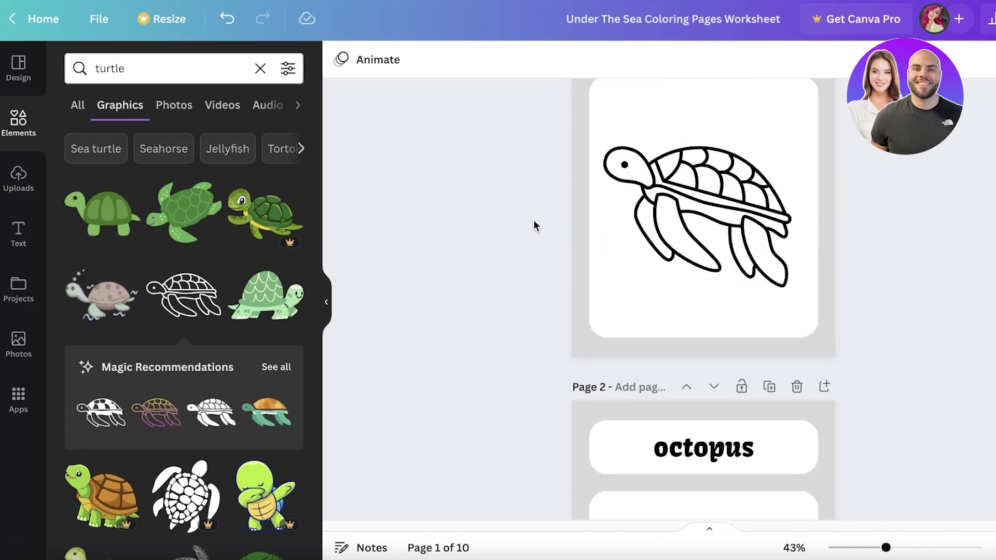
scroll(534, 220, down, 3)
scroll(534, 220, down, 3)
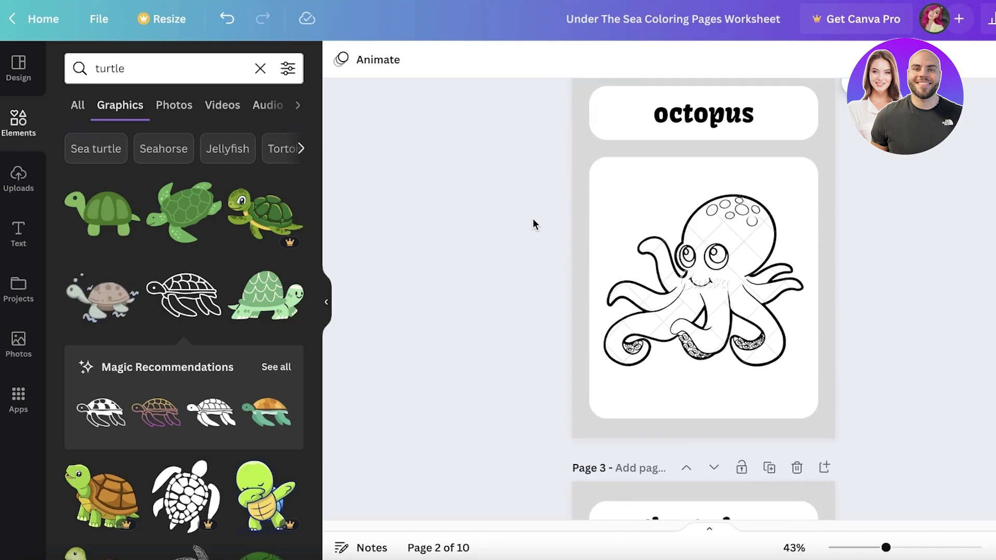
scroll(533, 225, up, 1)
click(260, 69)
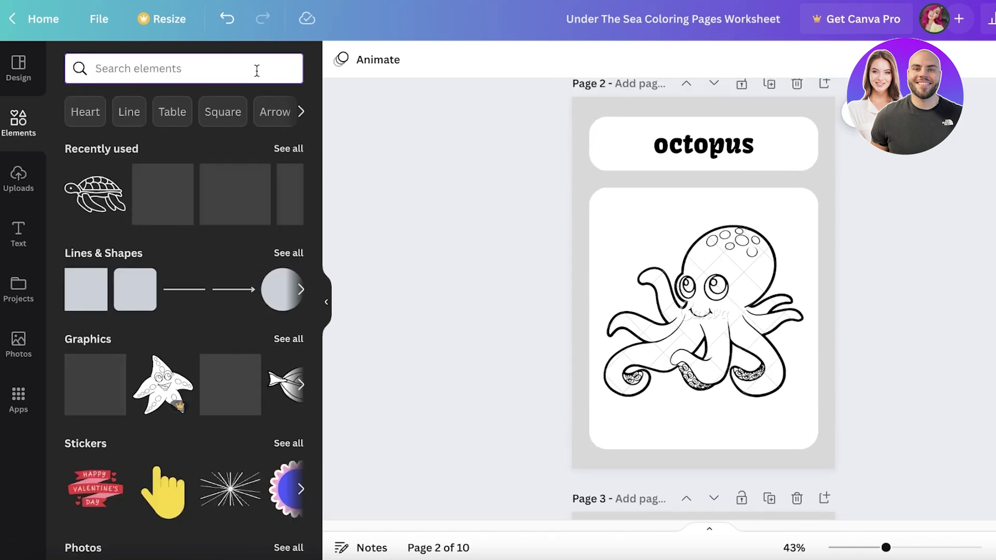
- Search Graphics for 'octopus' and add the outline octopus to page 2
text(octopus)
key(Return)
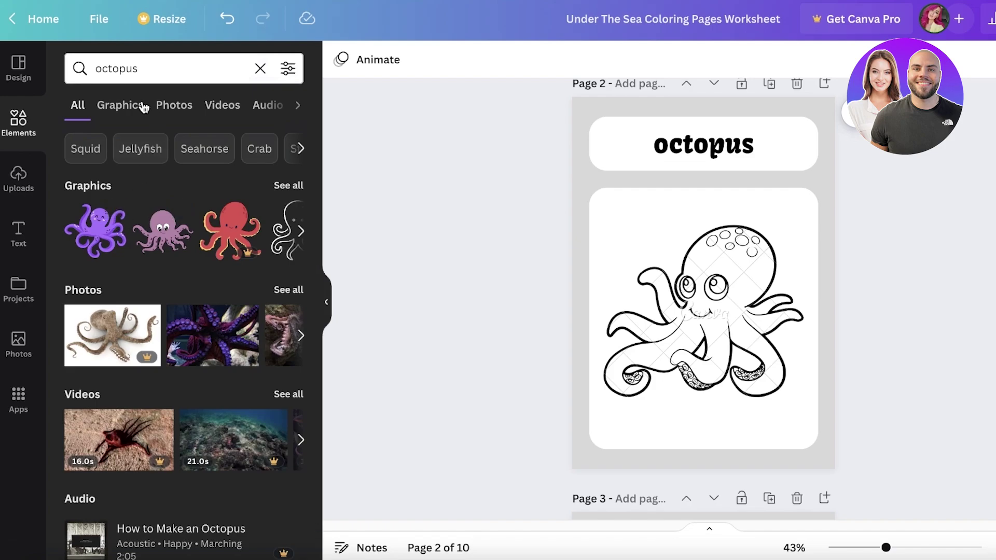
click(144, 108)
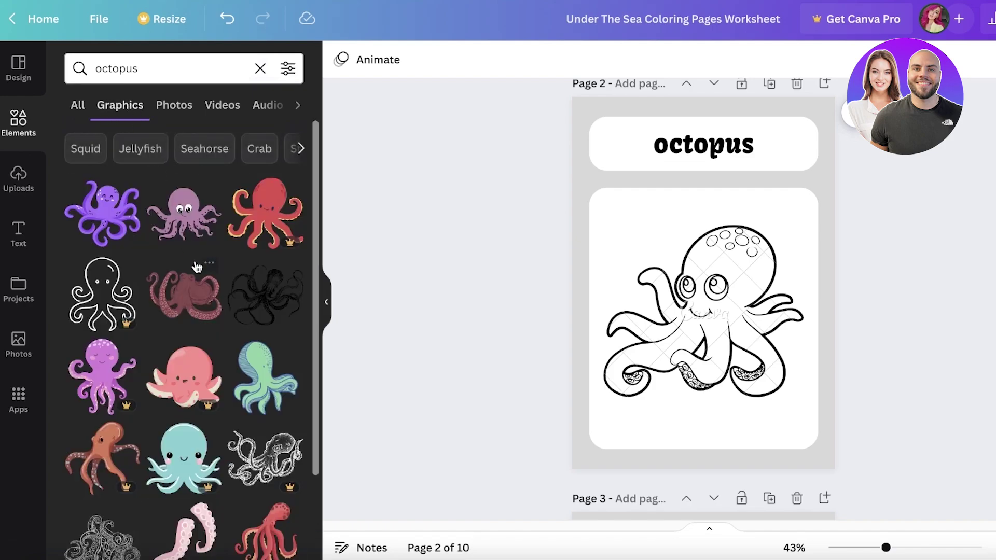
scroll(193, 270, down, 5)
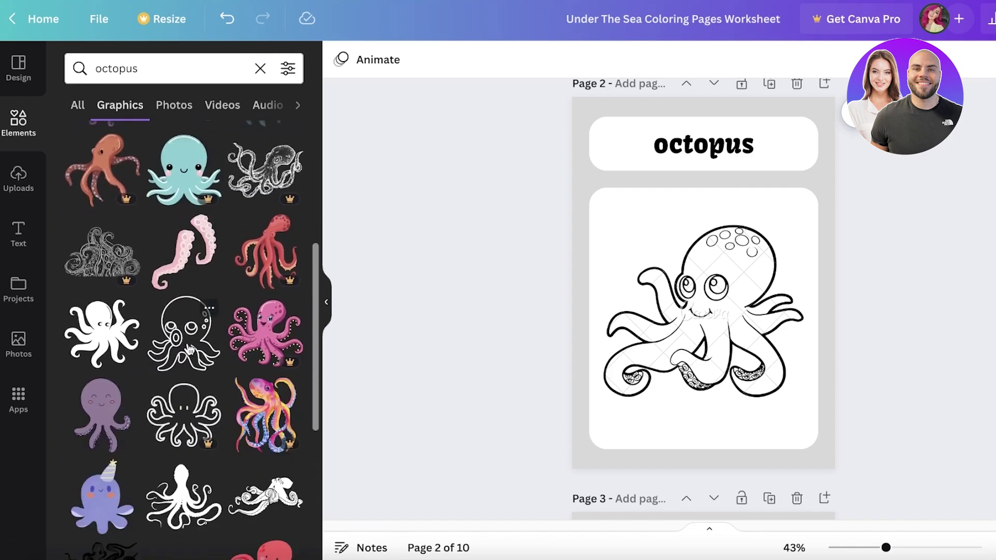
click(189, 347)
- Replace the watermarked octopus with the outline one, enlarged and centred in the lower box
key(Delete)
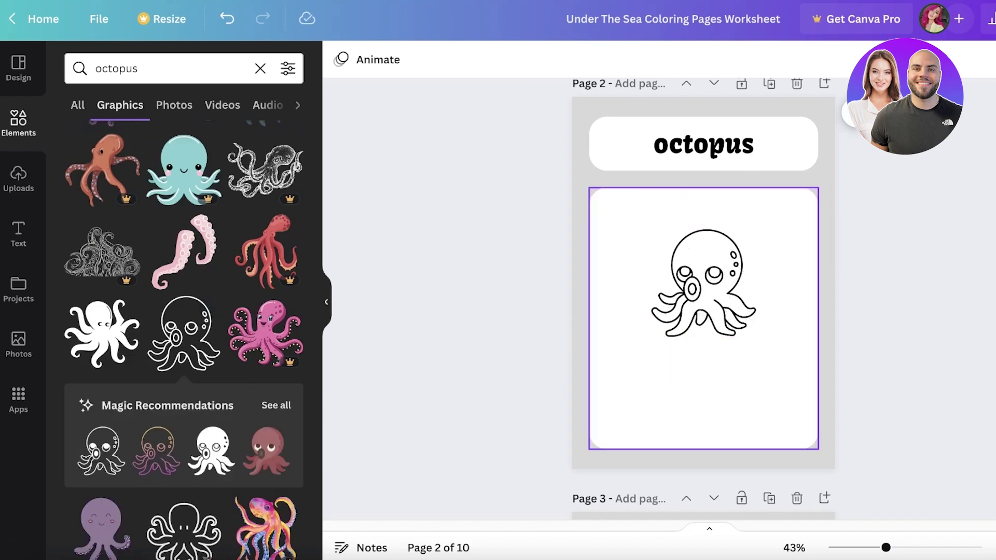
click(669, 329)
drag(650, 336, 547, 441)
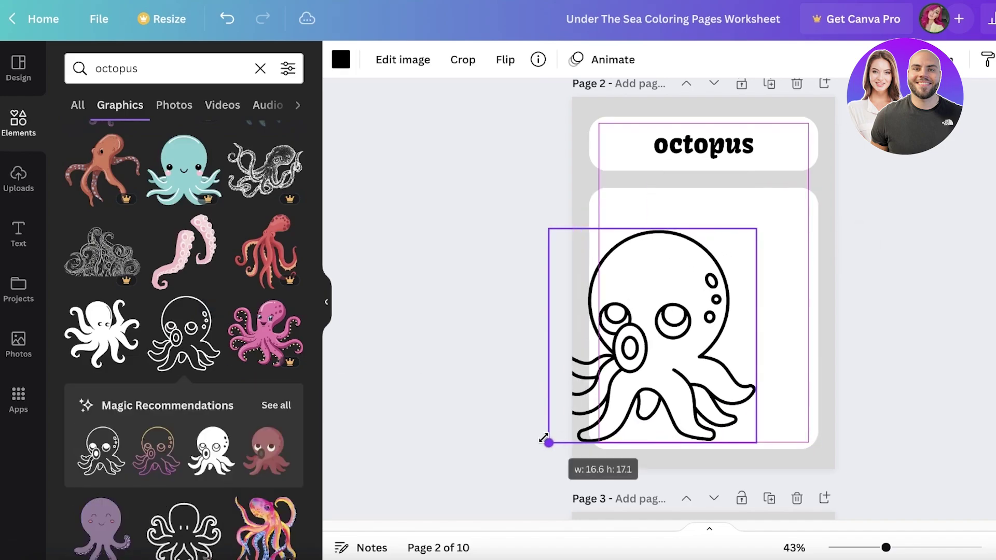
drag(596, 394, 799, 410)
drag(726, 311, 729, 321)
- Apply the Hollow text effect to the octopus title
click(743, 150)
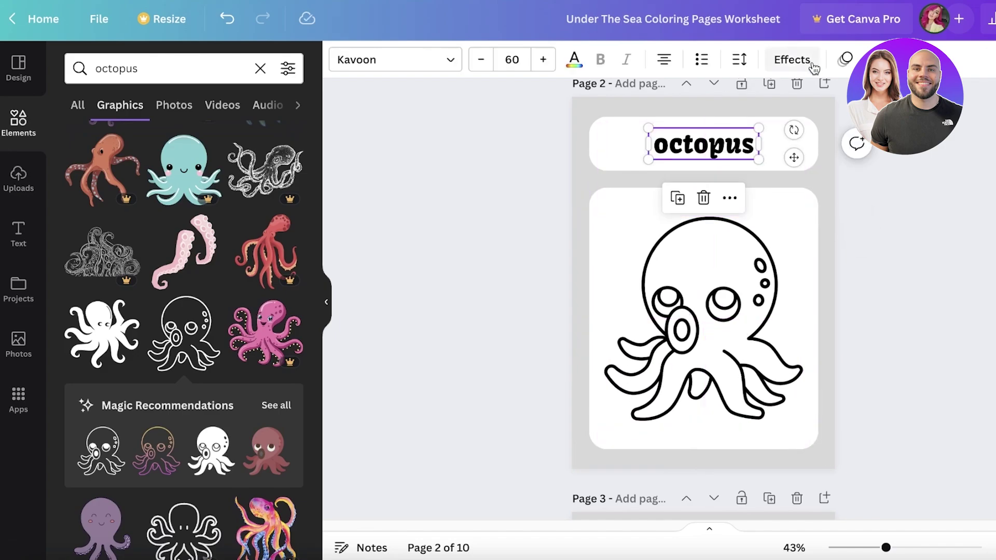
click(792, 59)
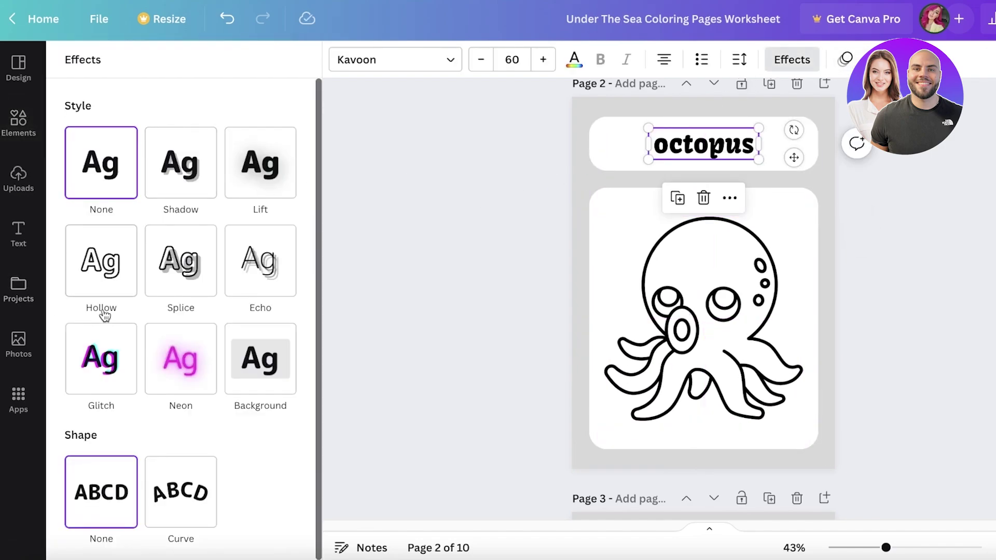
click(93, 269)
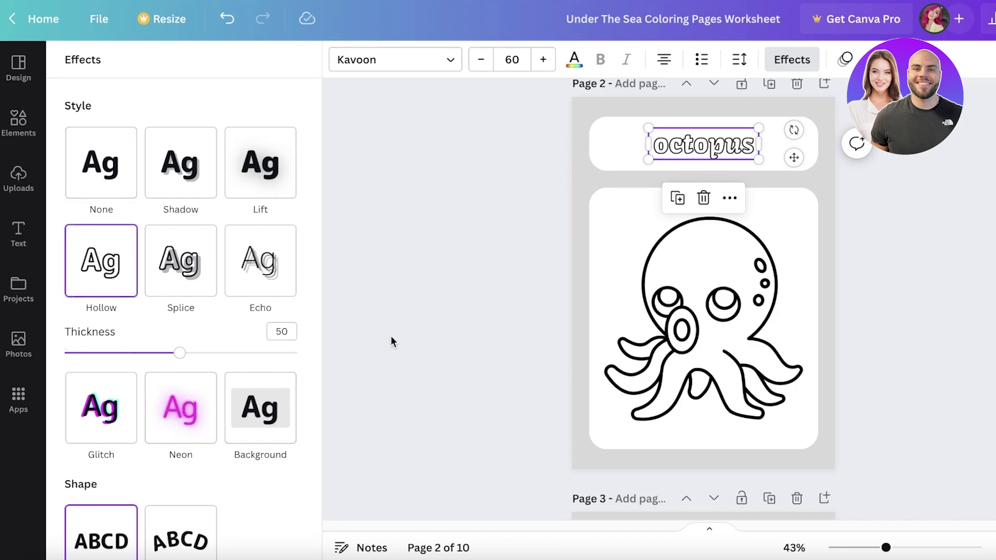
key(Escape)
key(Escape)
scroll(904, 232, up, 5)
scroll(885, 213, down, 15)
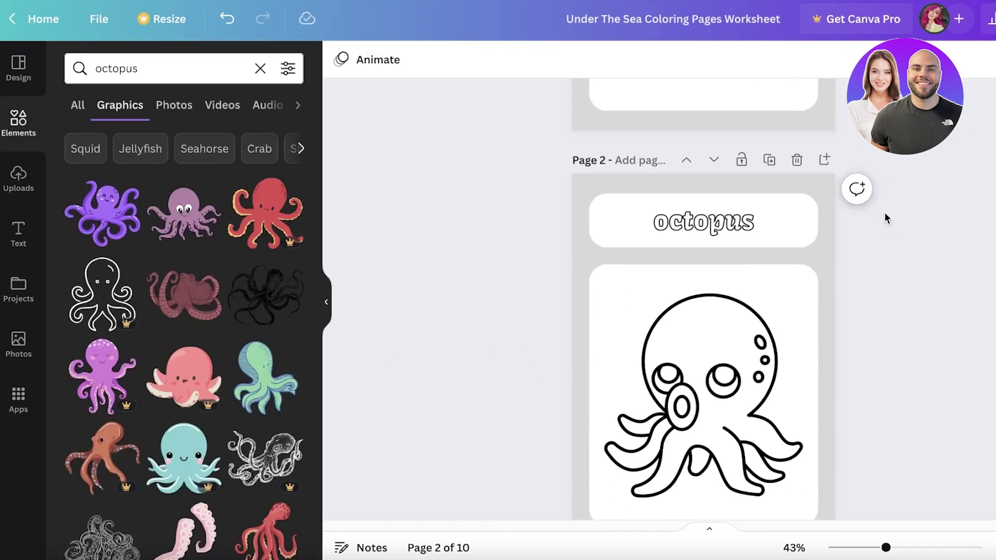
scroll(937, 273, up, 5)
scroll(936, 275, down, 5)
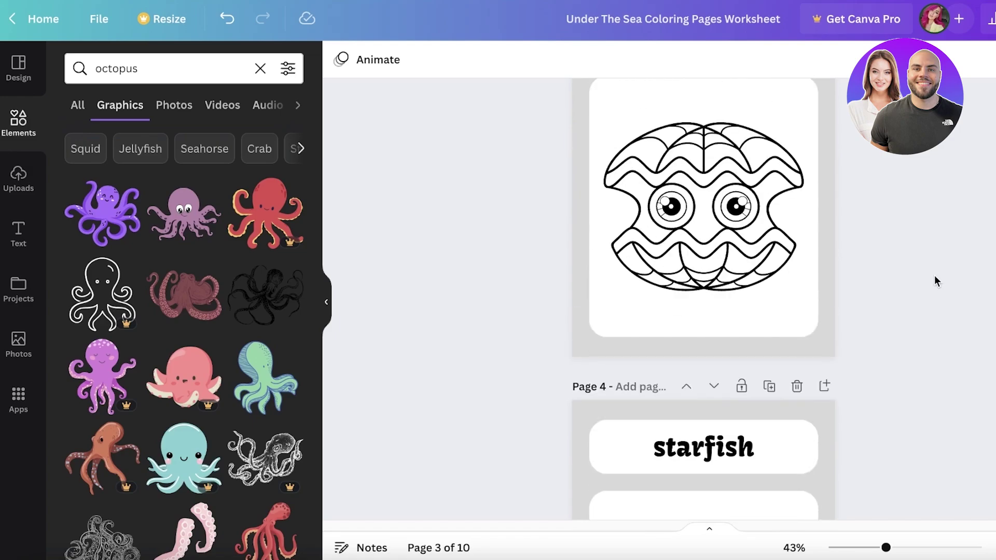
click(694, 233)
scroll(958, 222, up, 5)
scroll(957, 223, down, 15)
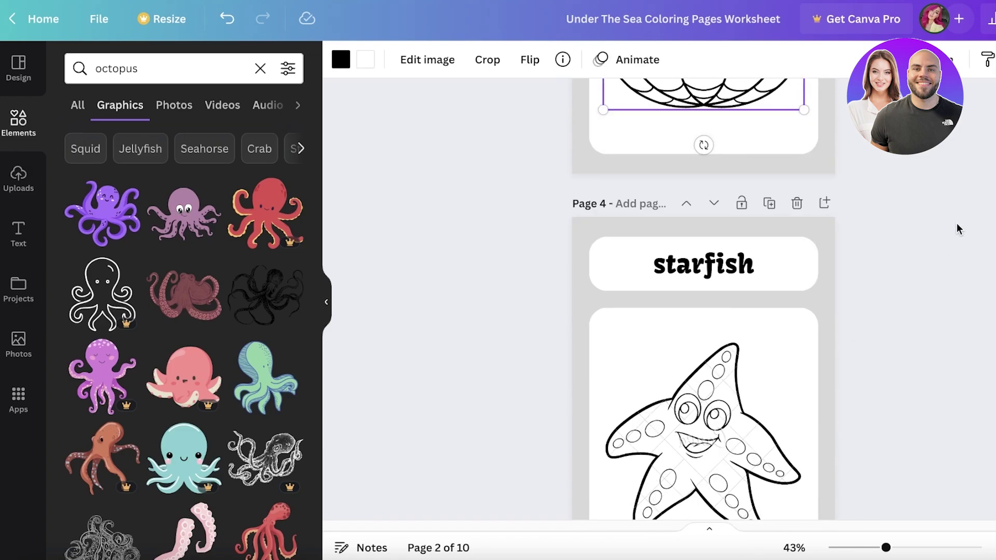
scroll(950, 220, down, 10)
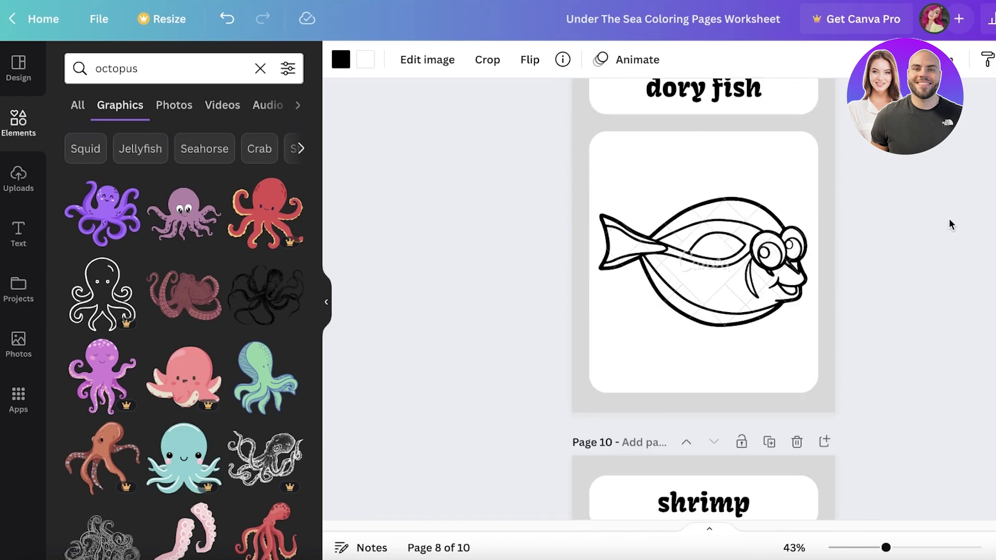
scroll(948, 219, up, 6)
scroll(945, 230, down, 10)
scroll(945, 230, up, 9)
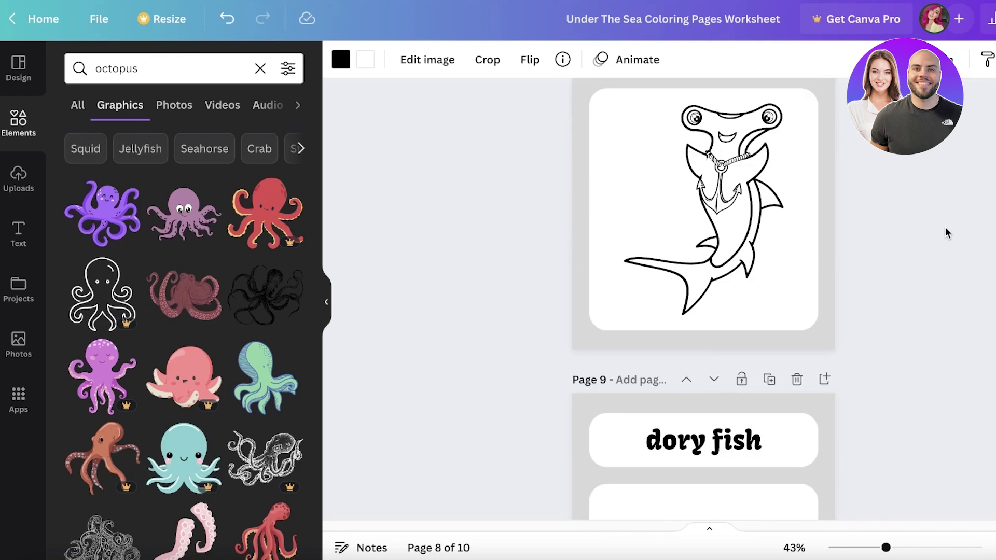
click(675, 332)
scroll(695, 342, down, 1)
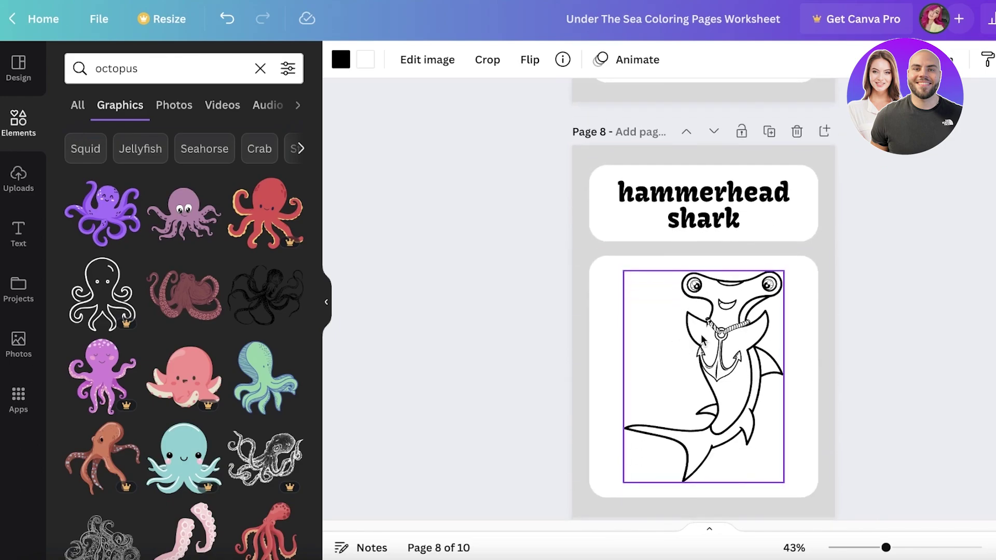
click(703, 341)
scroll(851, 321, down, 1)
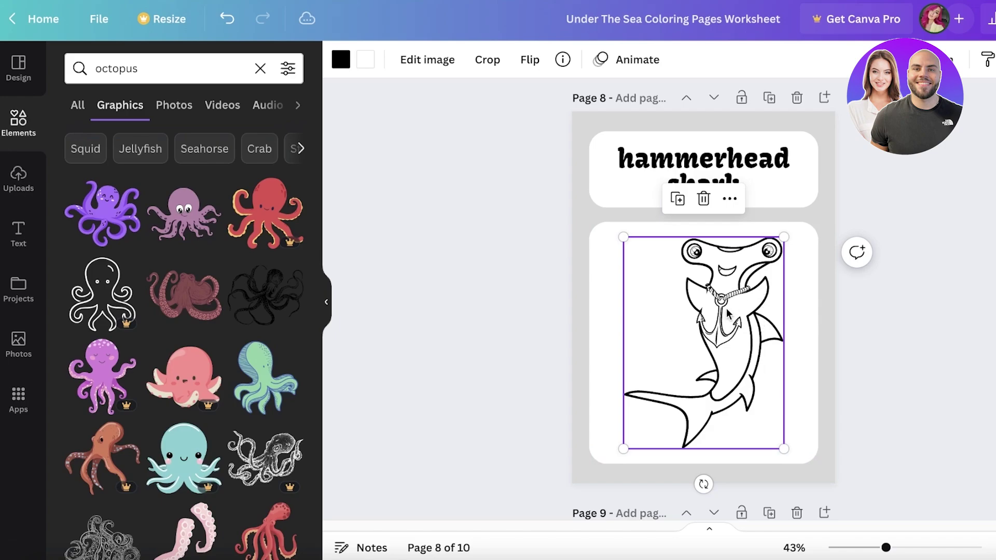
scroll(894, 301, down, 10)
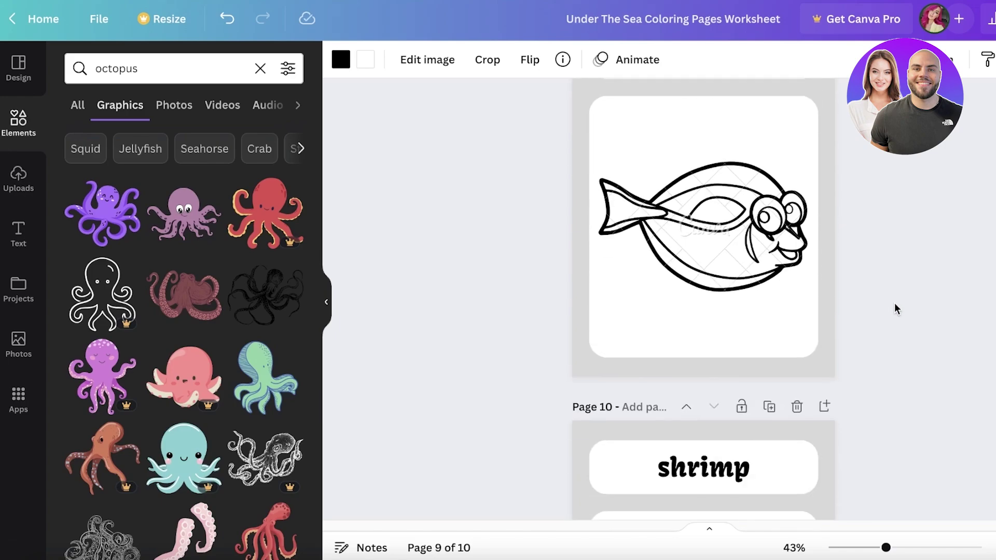
scroll(896, 308, down, 7)
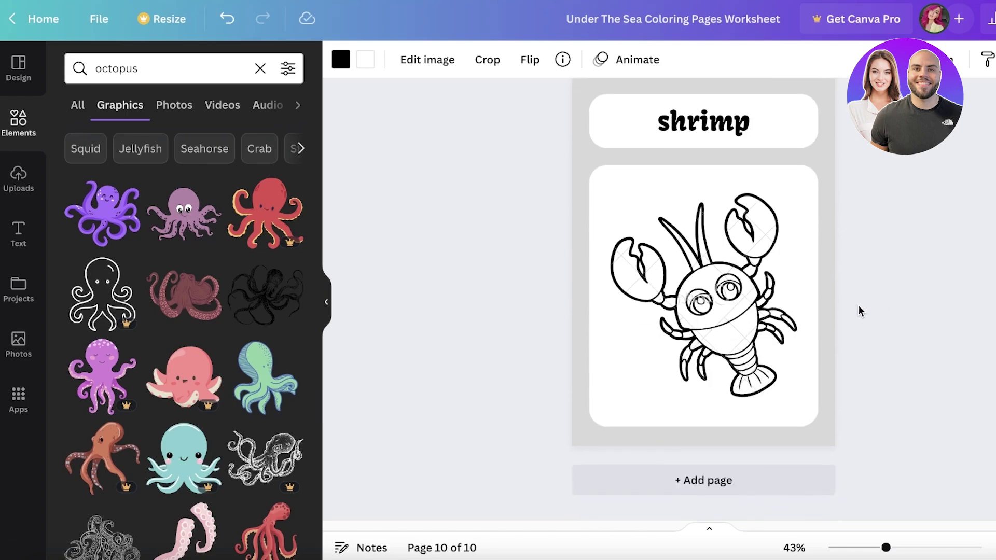
scroll(983, 190, up, 20)
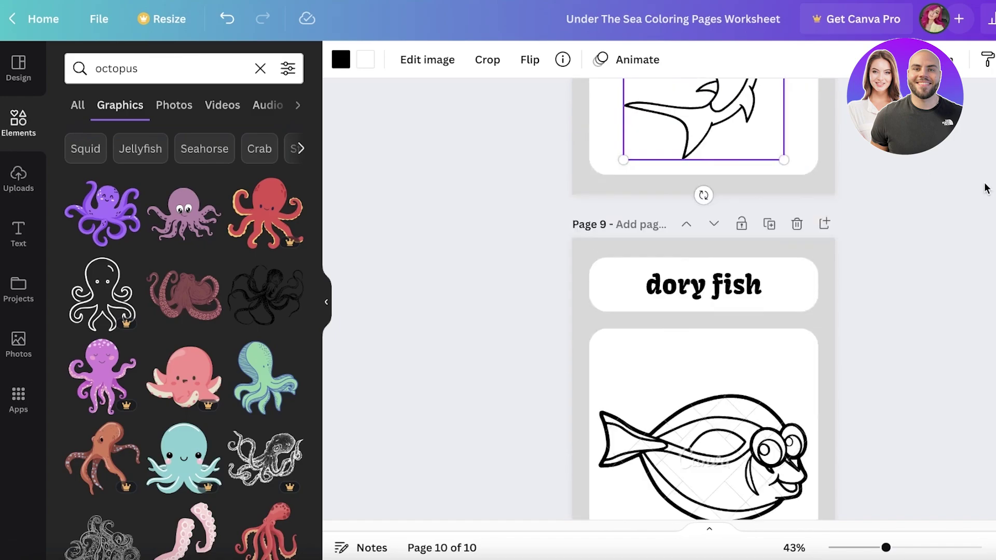
scroll(980, 194, up, 20)
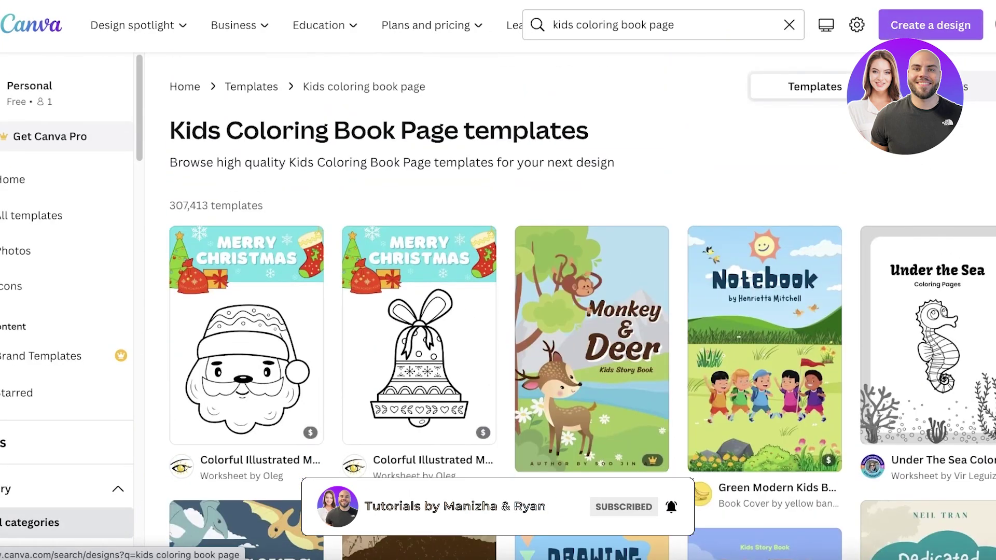
- Check the size units in a custom-size design, leaving them unchanged
click(918, 35)
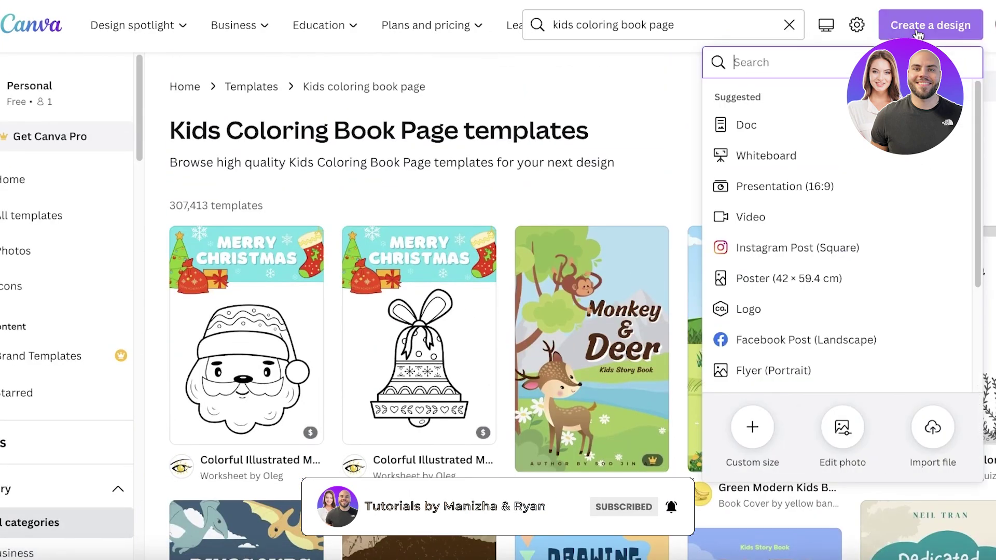
click(753, 427)
click(913, 128)
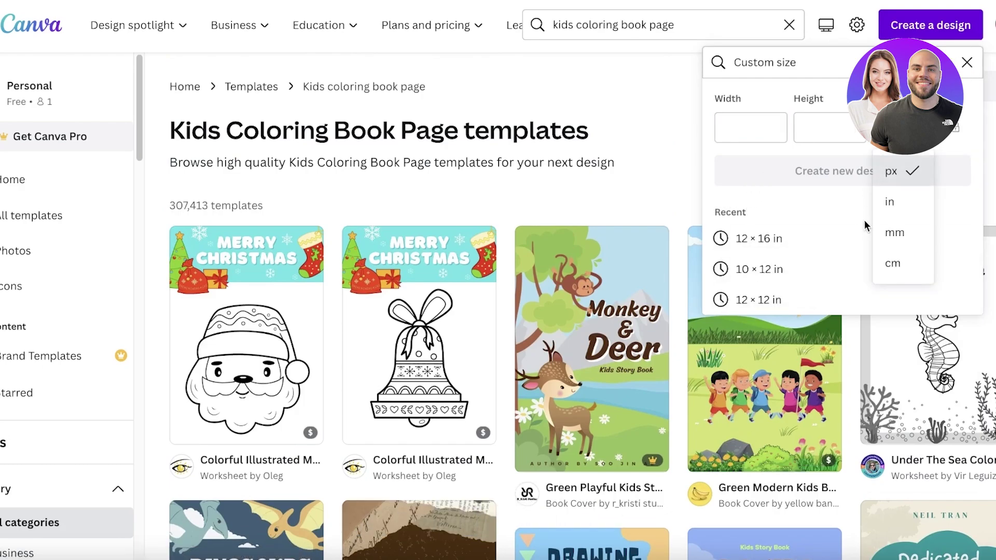
click(877, 167)
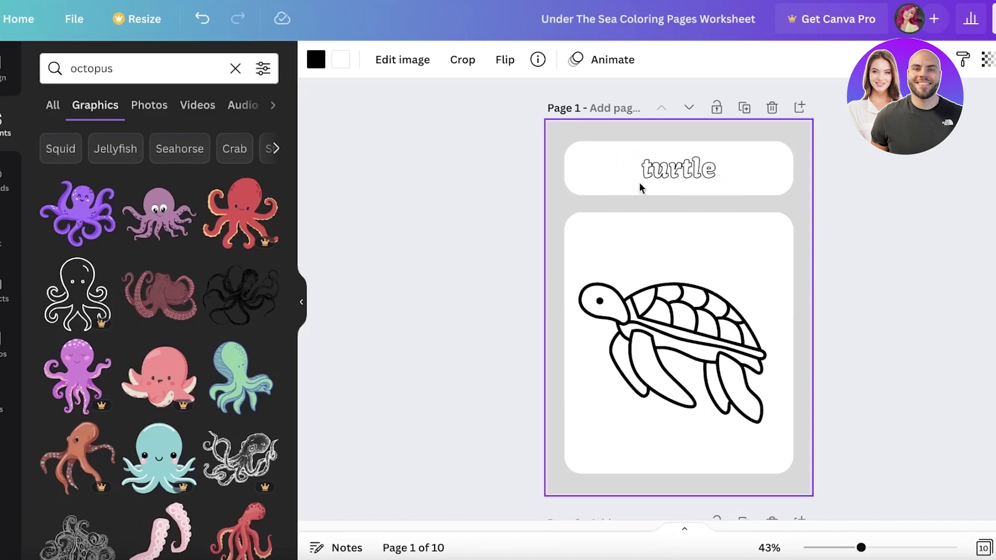
scroll(851, 254, down, 10)
scroll(851, 254, up, 5)
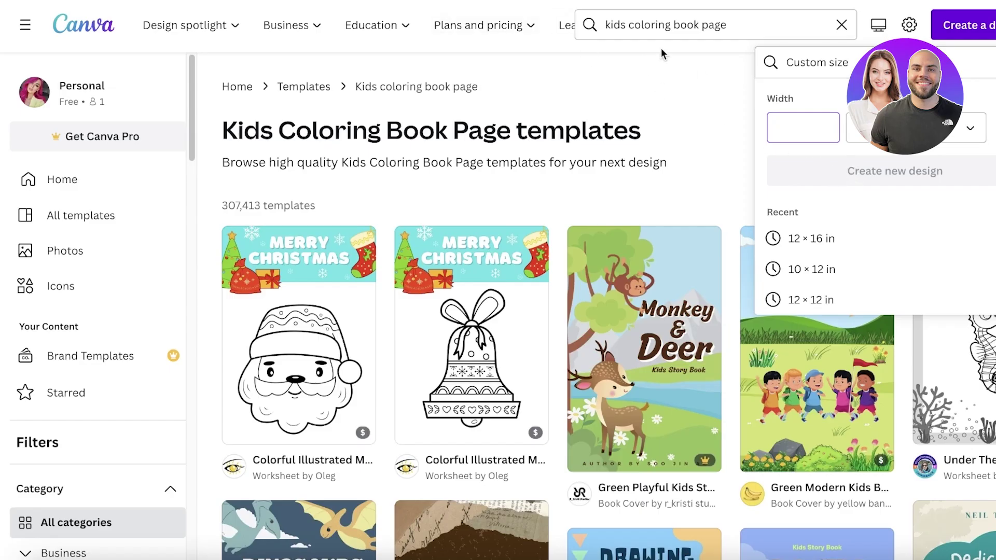
- Search templates for A4 and open the Sage Glod Brush Stroke Watercolor border
click(692, 33)
text(a4)
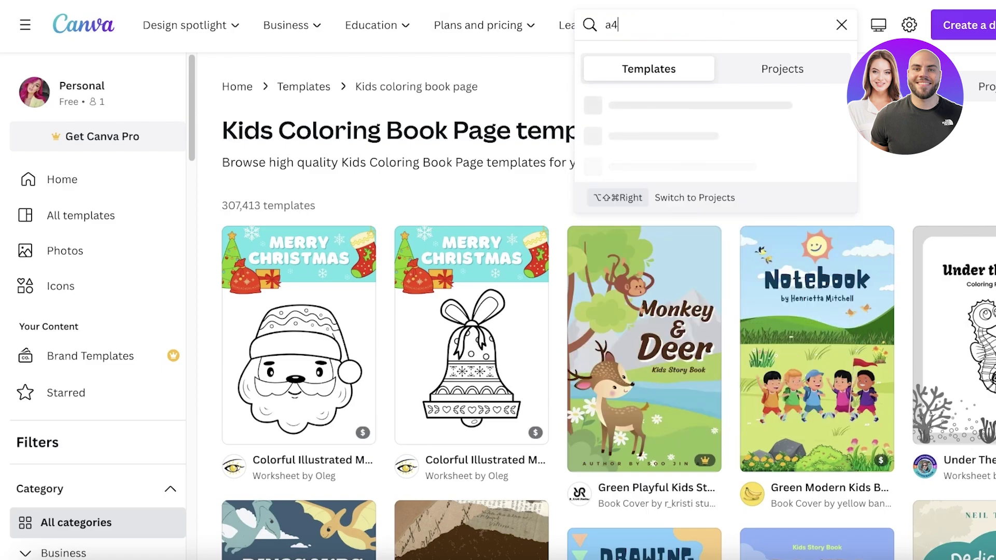
key(Return)
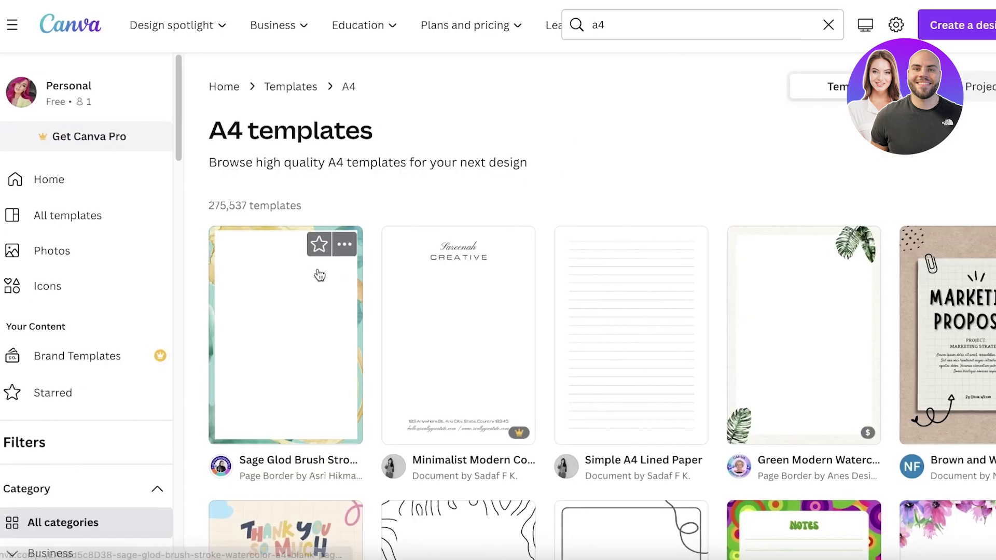
click(319, 274)
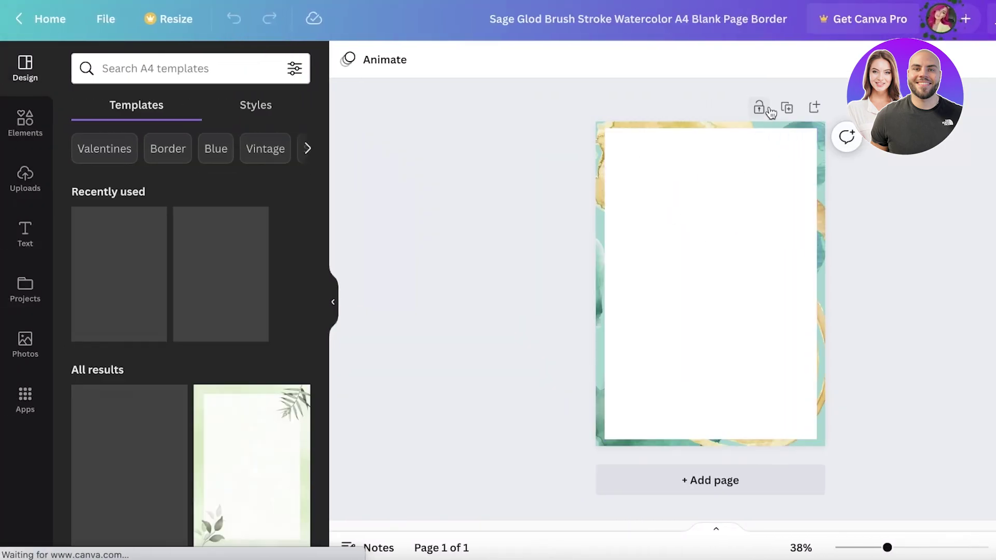
- Try the locked watercolor elements, then add the green leaf border as page 2
click(751, 121)
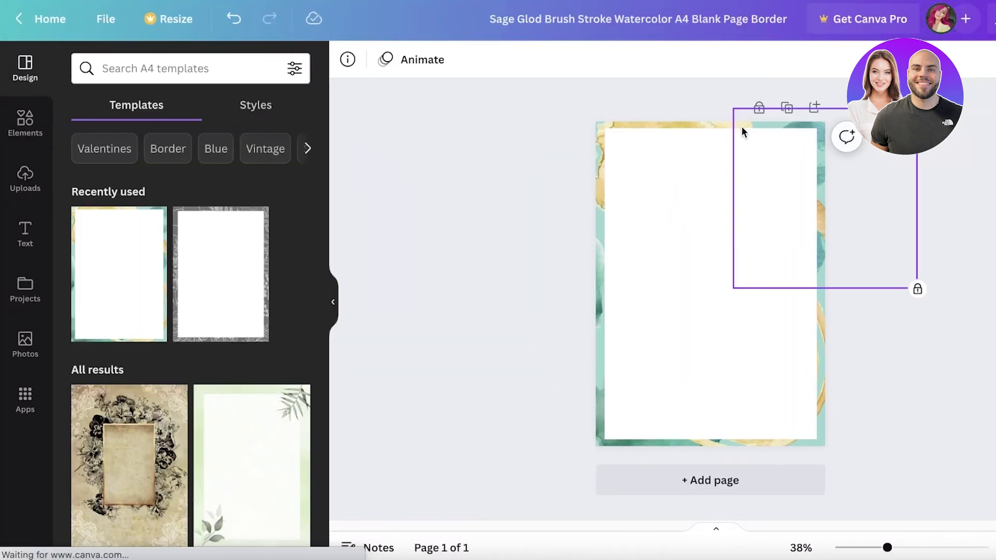
click(695, 122)
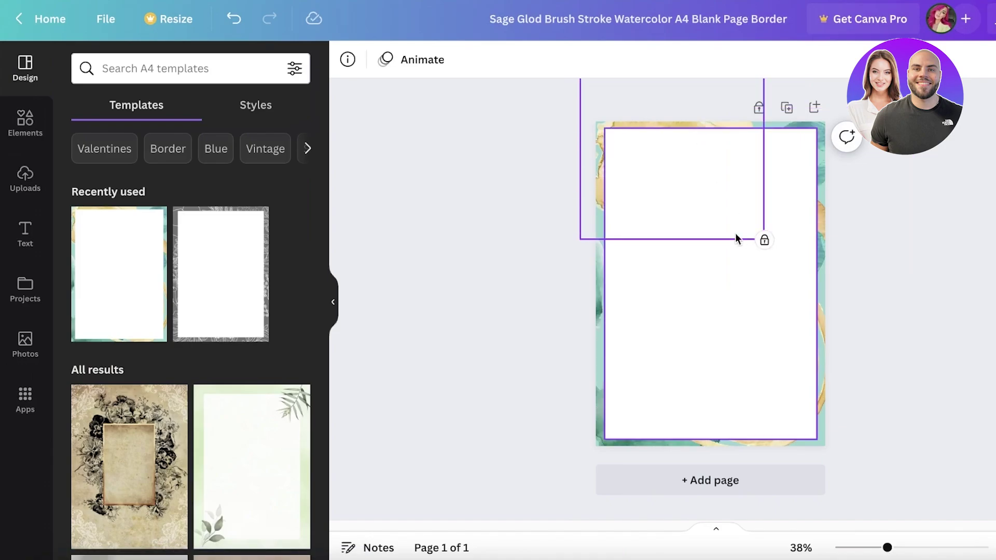
scroll(258, 400, down, 3)
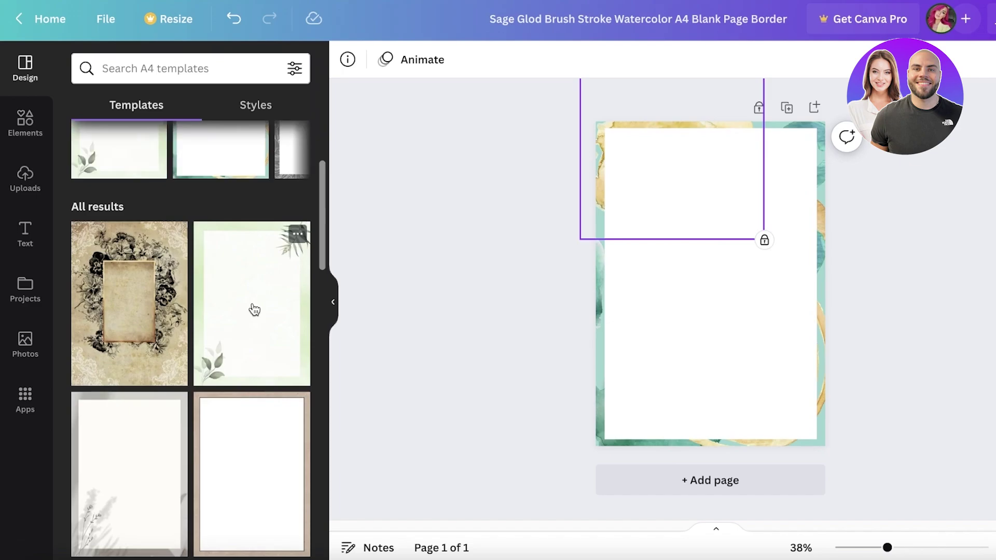
click(292, 311)
click(638, 480)
click(201, 345)
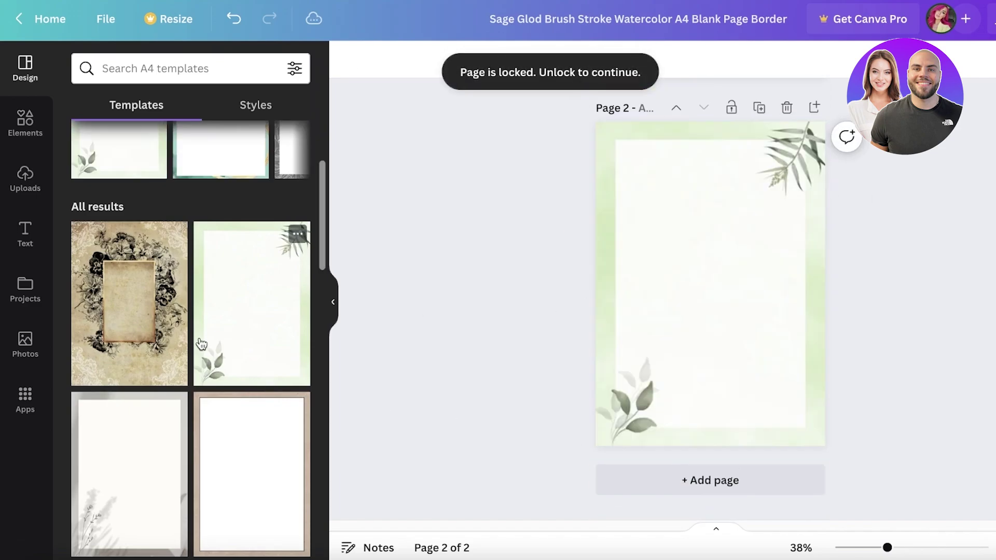
- Customize the Pastel Modern Abstract dashed page border template as a new design
scroll(830, 160, up, 5)
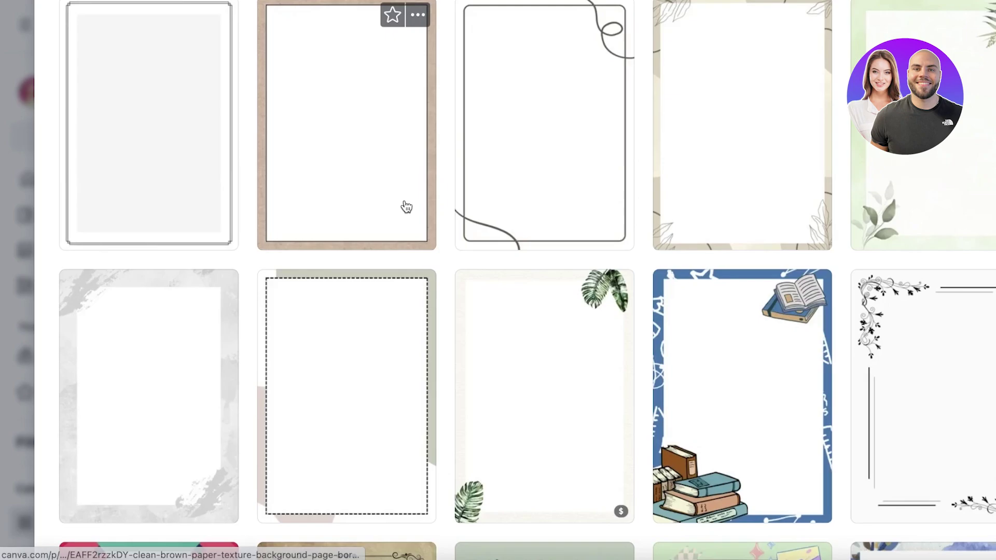
click(307, 329)
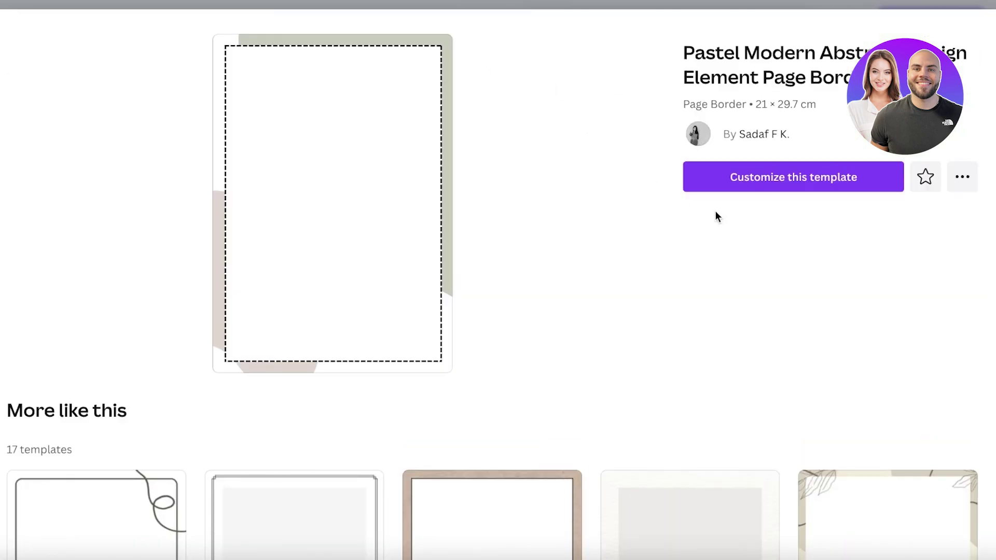
click(740, 183)
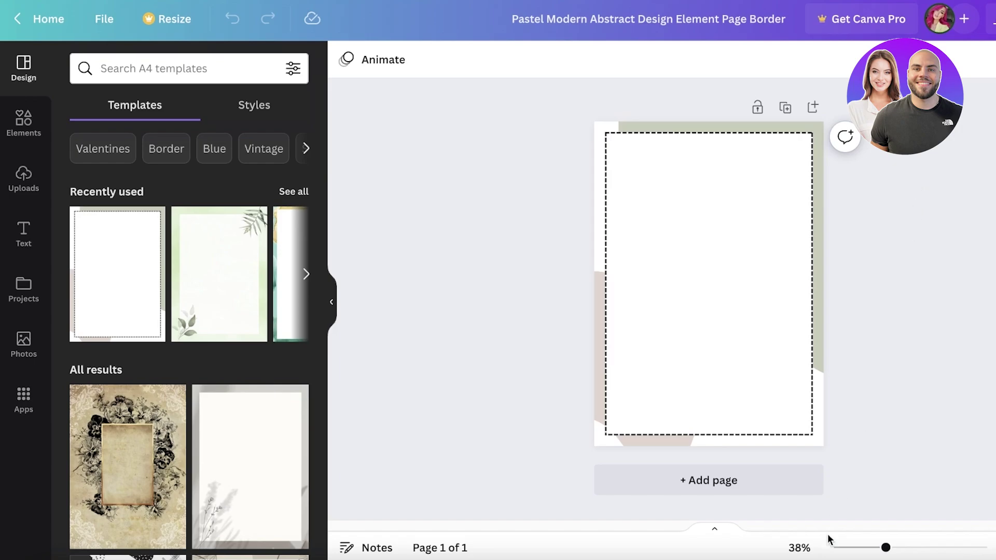
- Search Elements graphics for 'pizza' and add the outline pizza slice to the page
drag(885, 548, 893, 549)
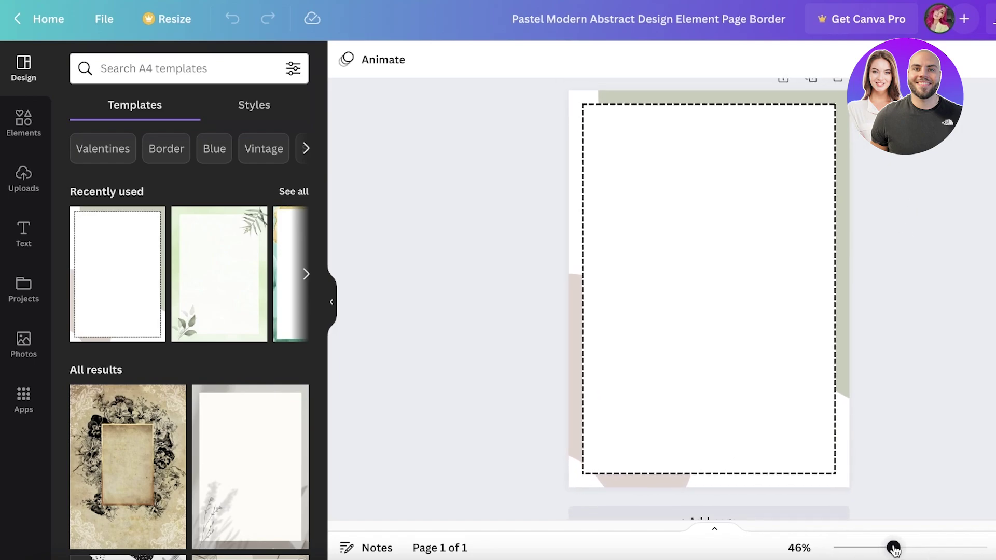
click(7, 128)
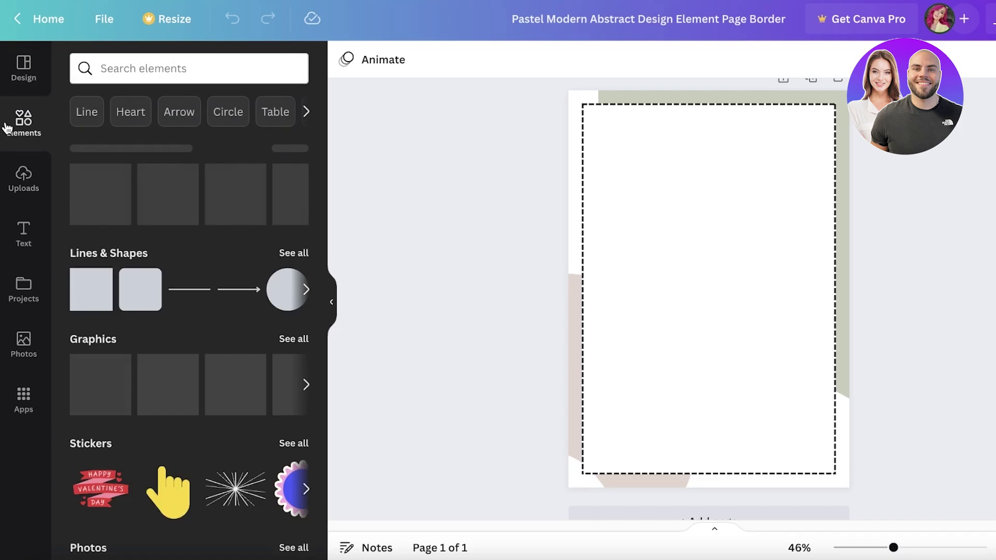
click(186, 72)
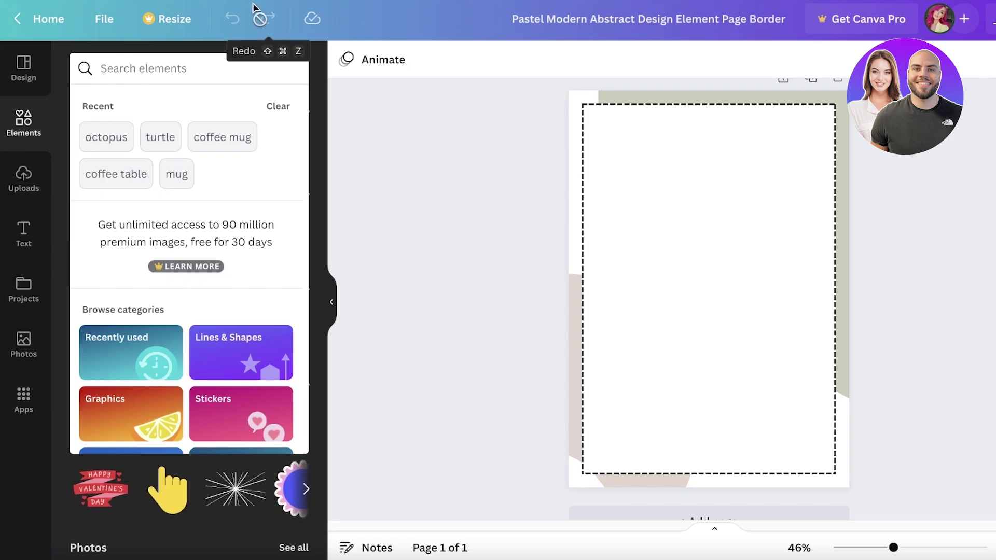
text(pizza)
key(Return)
click(107, 106)
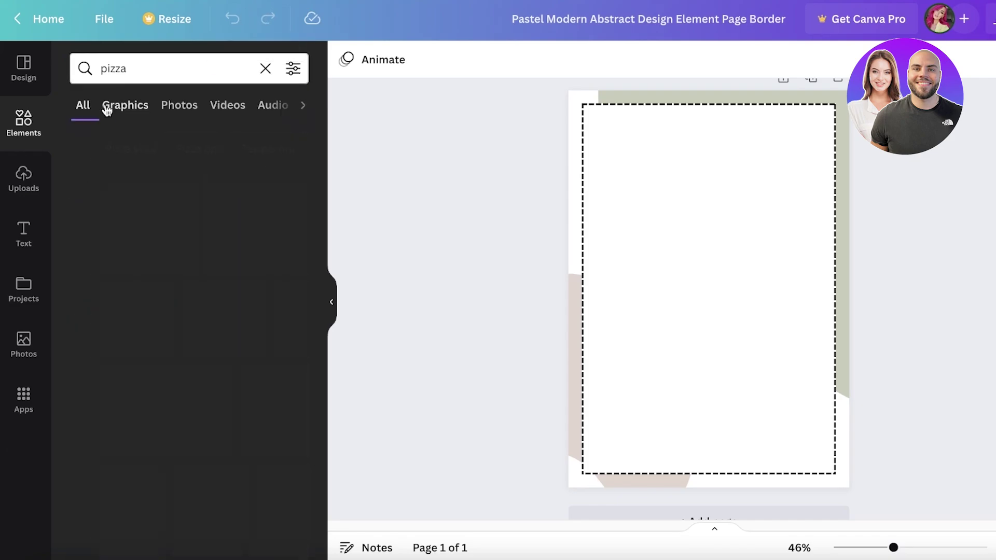
click(188, 294)
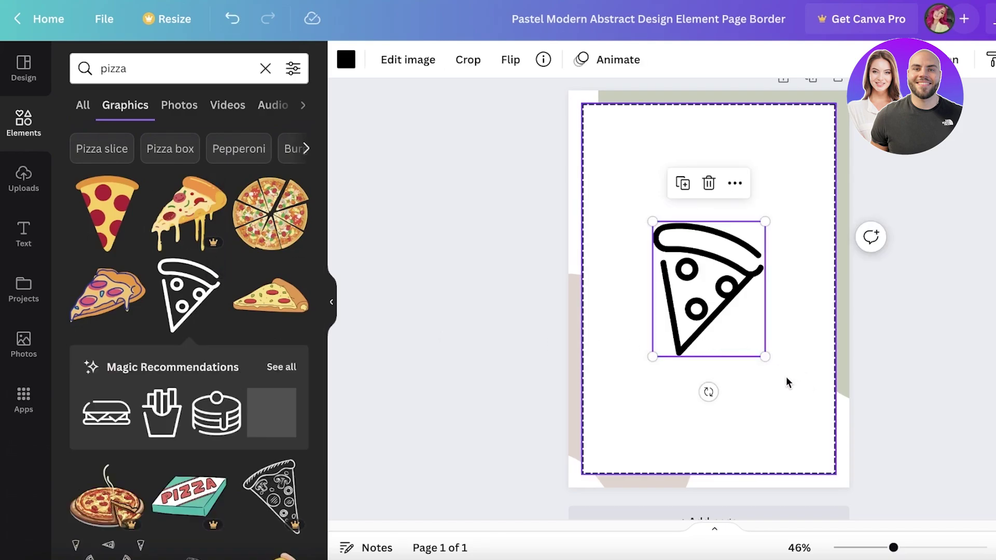
- Position the pizza slice near the page centre and show all matching line-art suggestions
drag(728, 335, 745, 383)
drag(710, 341, 731, 290)
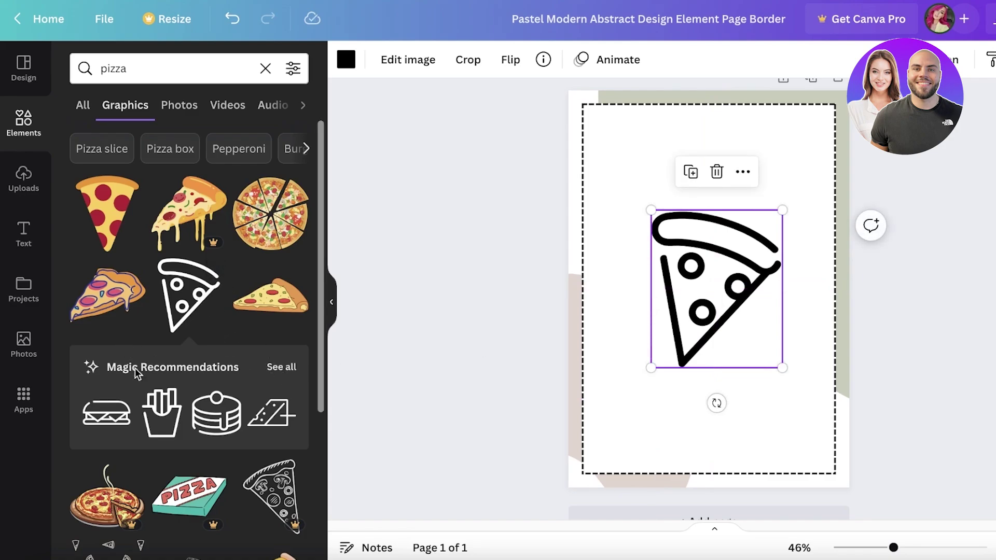
click(287, 374)
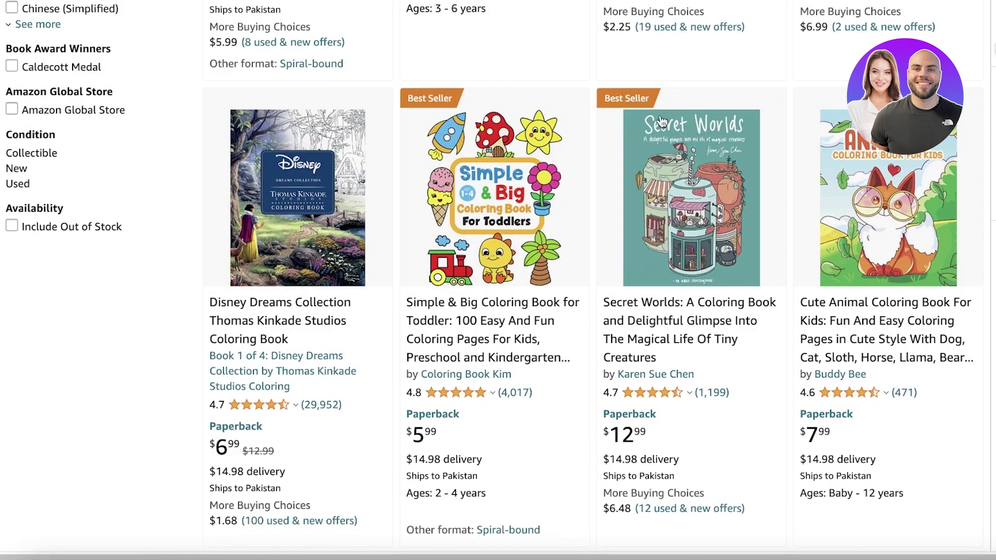
scroll(662, 121, down, 8)
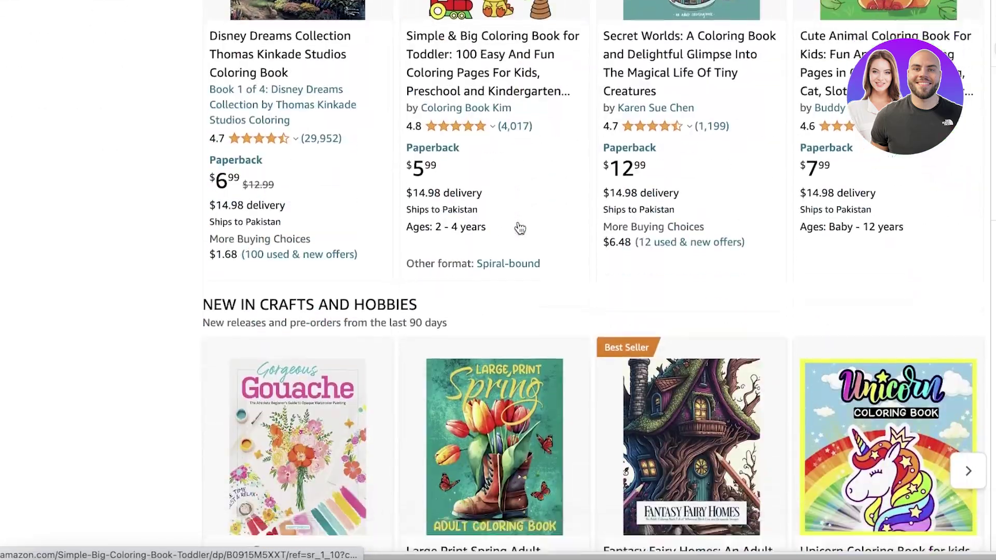
scroll(502, 254, up, 7)
scroll(502, 254, down, 1)
scroll(505, 252, up, 4)
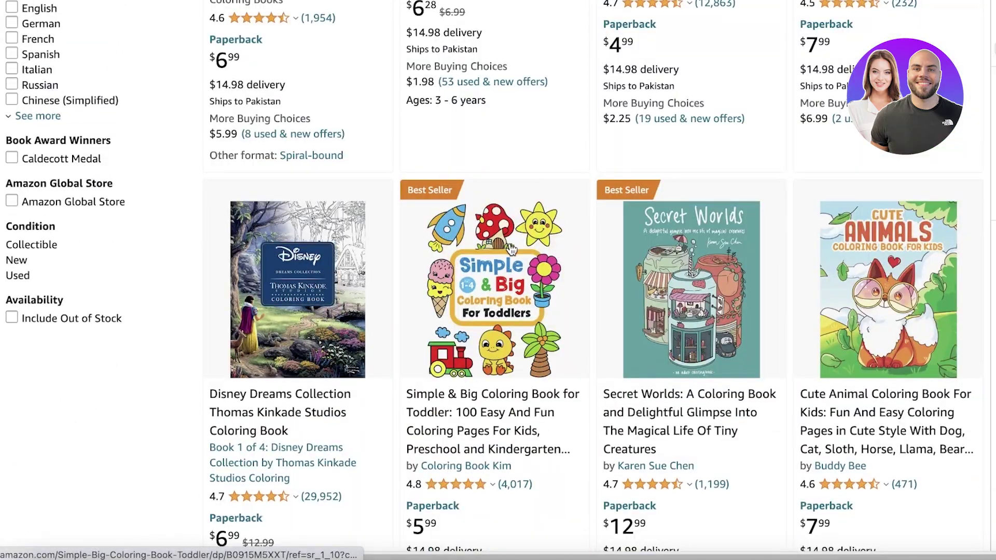
scroll(517, 255, up, 5)
scroll(534, 276, down, 2)
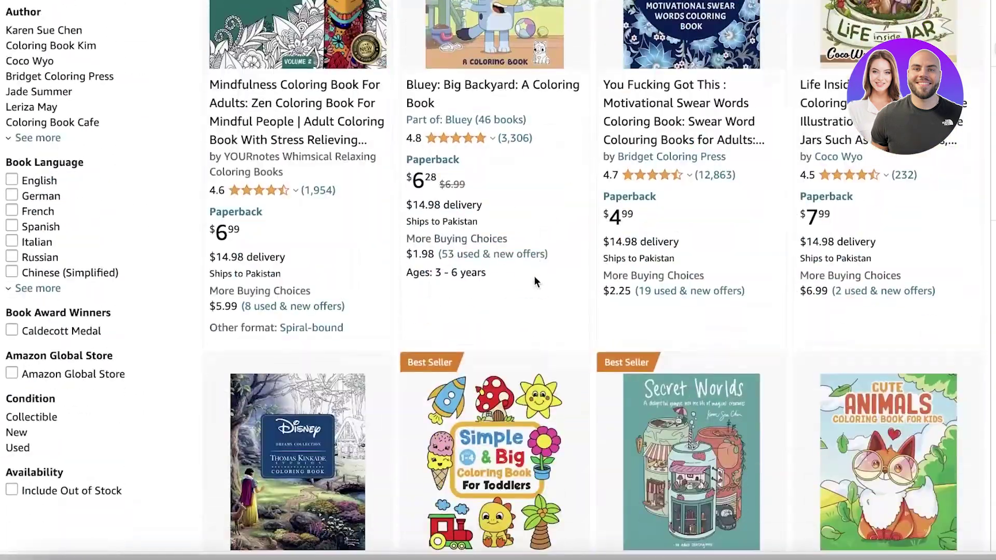
scroll(533, 275, up, 8)
scroll(534, 278, up, 6)
scroll(535, 278, down, 9)
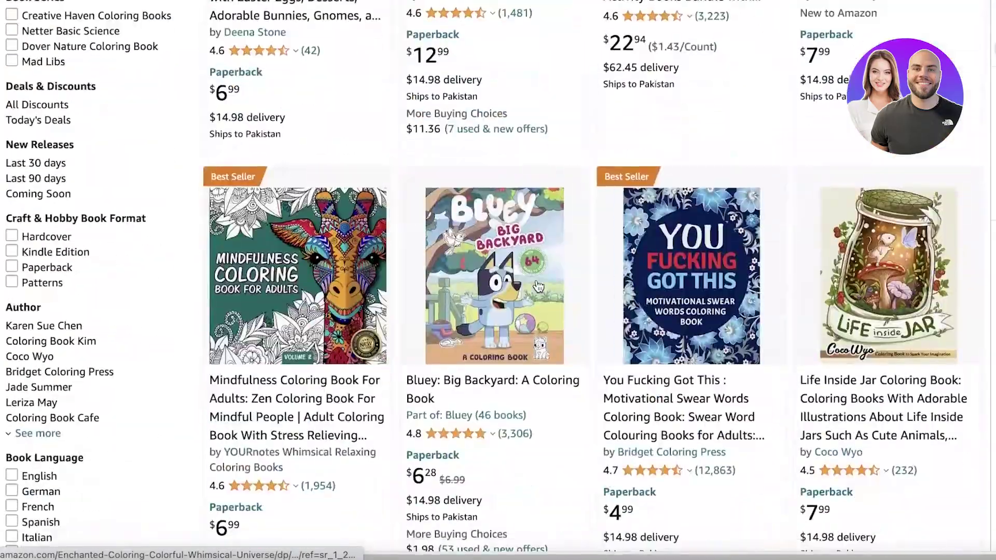
scroll(534, 278, up, 9)
scroll(537, 285, down, 10)
scroll(537, 284, down, 10)
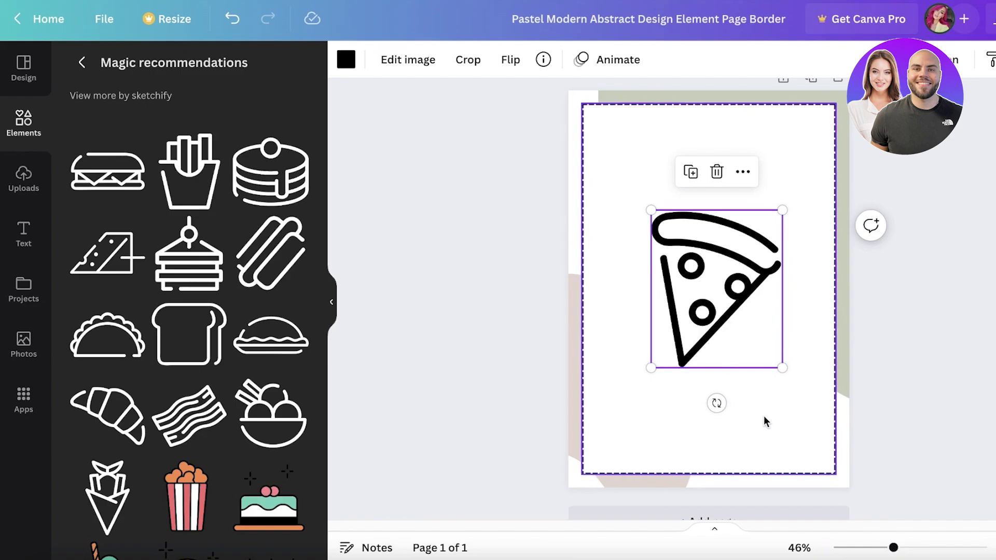
- Tilt the pizza slice about 21 degrees, enlarge it and move it up the page
click(725, 406)
mouse_move(724, 407)
mouse_down()
mouse_move(740, 406)
mouse_move(732, 410)
mouse_up()
key(ctrl+z)
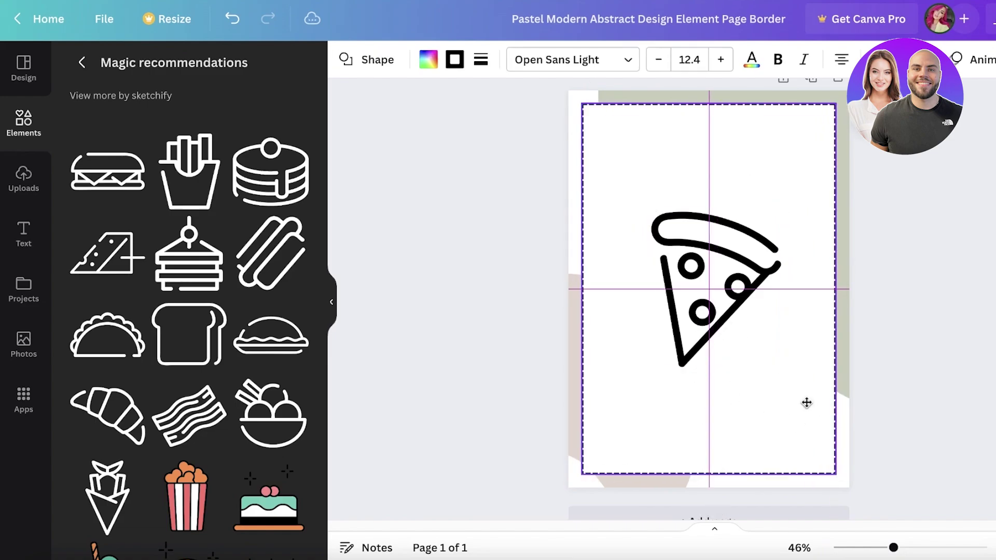
click(716, 358)
drag(717, 404, 667, 391)
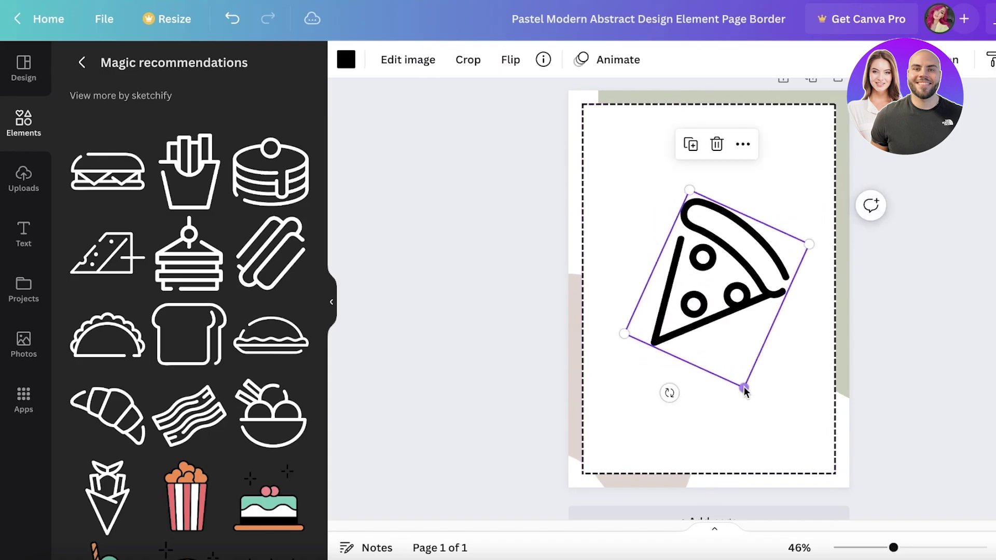
drag(751, 384, 744, 448)
drag(679, 340, 686, 325)
click(902, 271)
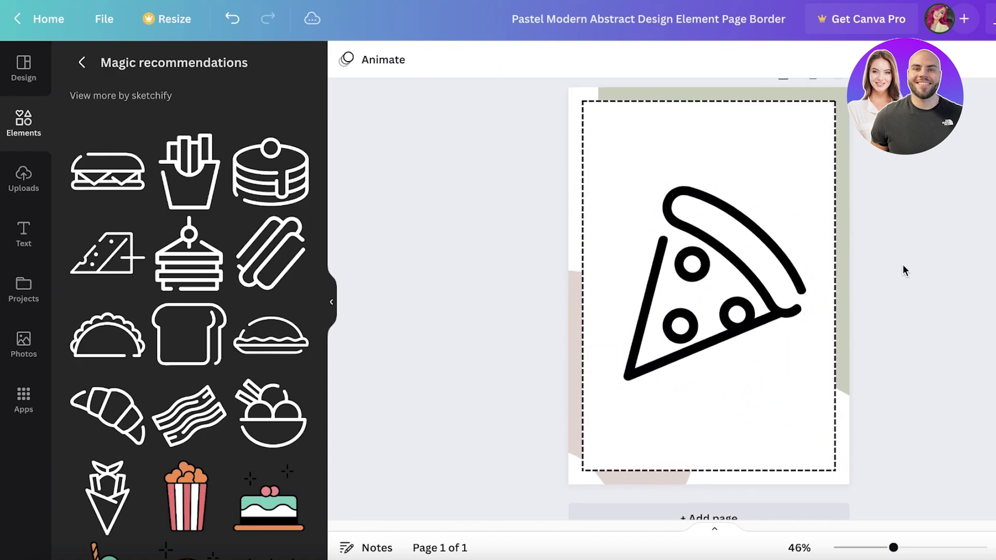
- Duplicate the page and replace the pizza on page 2 with a resized taco drawing
click(811, 79)
click(739, 352)
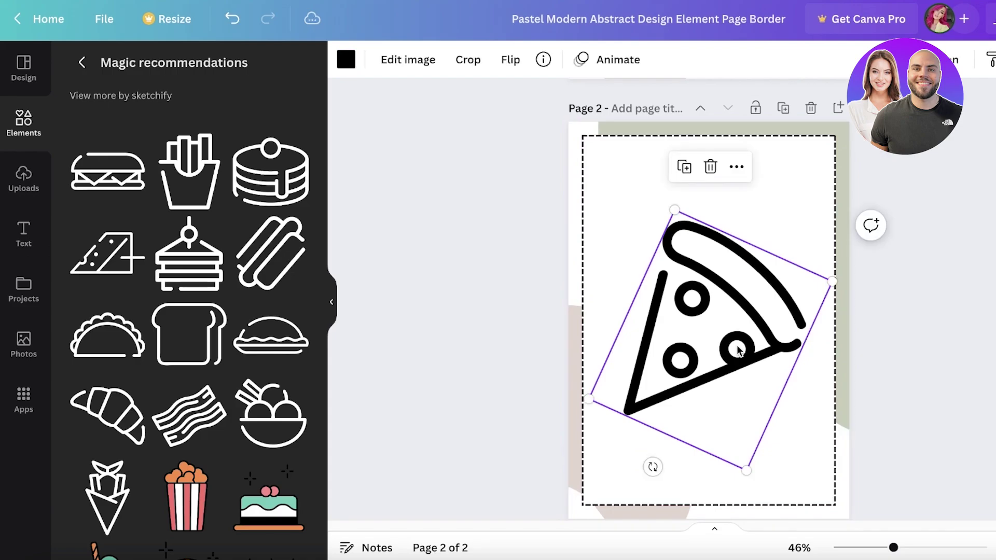
key(Delete)
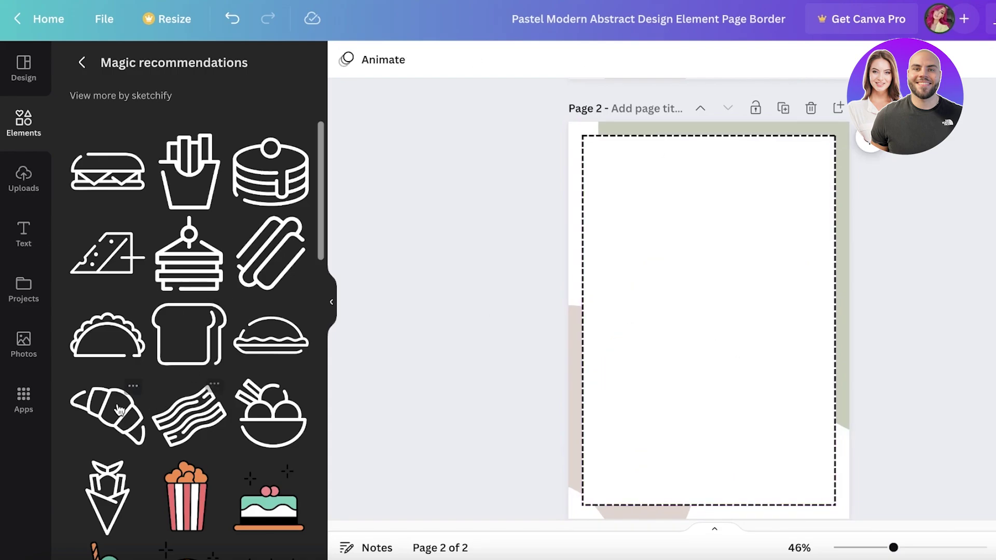
click(109, 327)
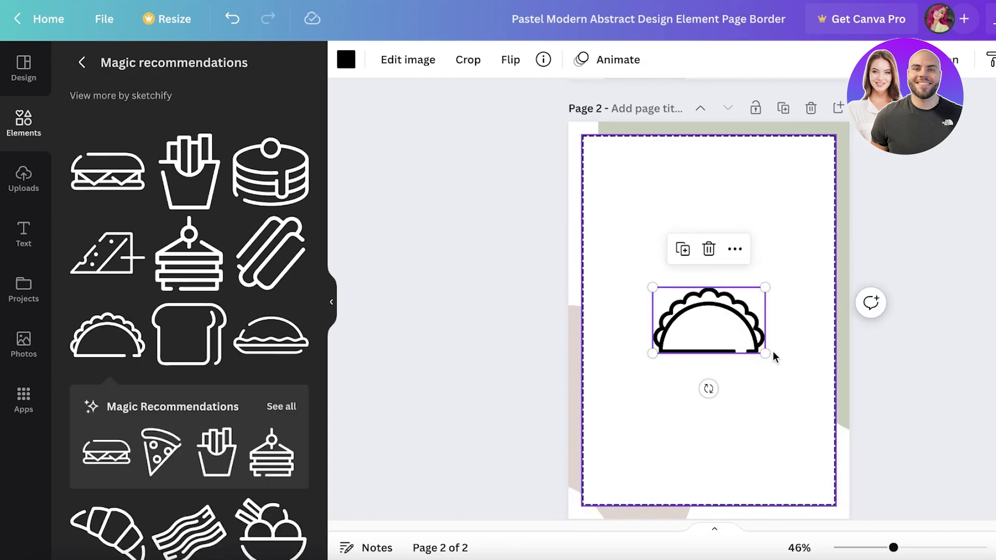
drag(773, 351, 845, 361)
- Check the pizza slice and page-border shape on page 1
scroll(809, 358, down, 2)
scroll(830, 357, up, 8)
click(730, 330)
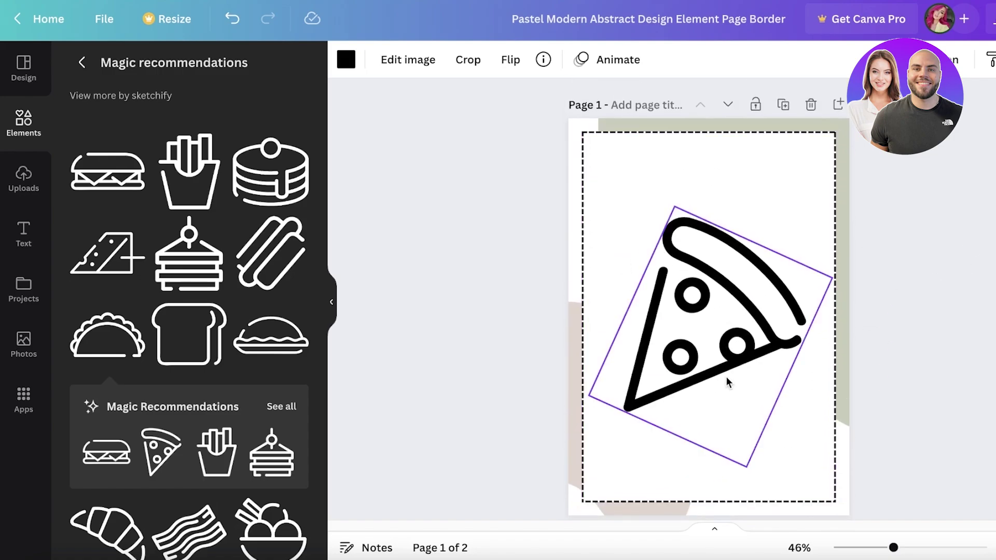
click(711, 178)
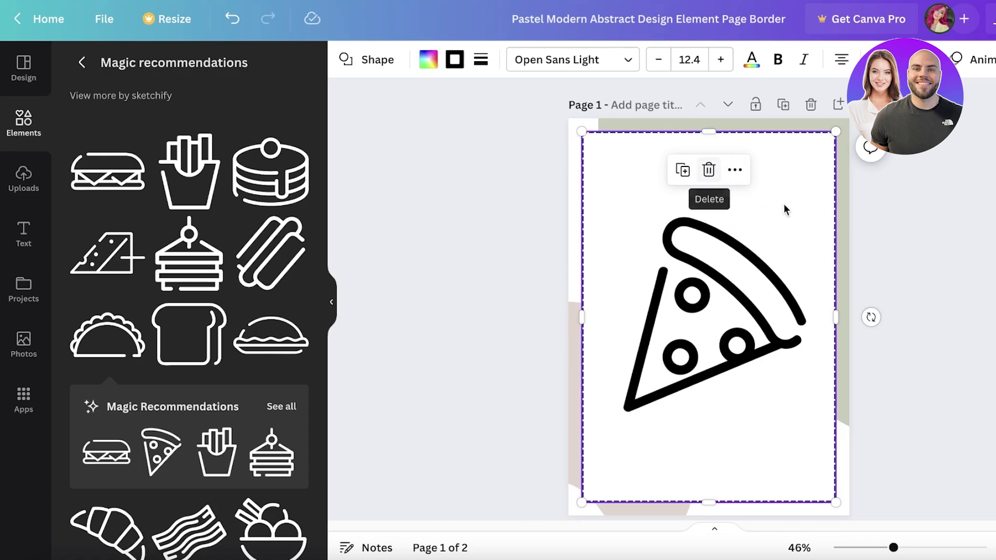
click(947, 230)
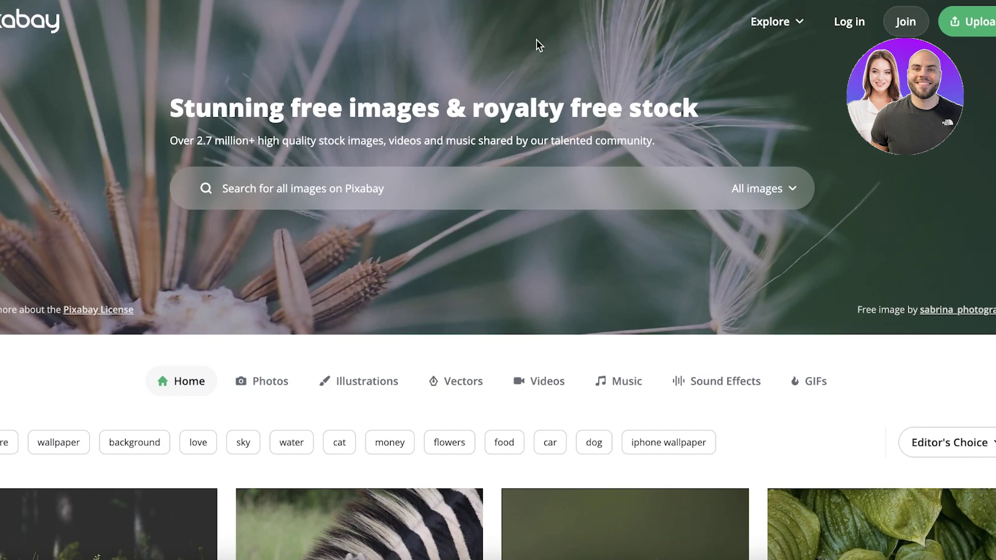
- Search Pixabay for 'coloring' images and browse the coloring pages results
scroll(536, 39, down, 2)
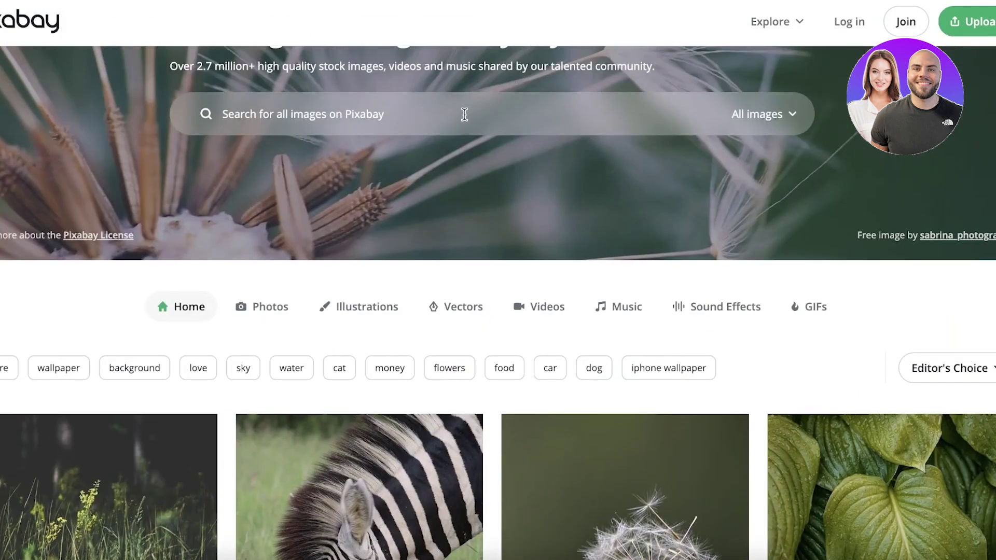
click(465, 114)
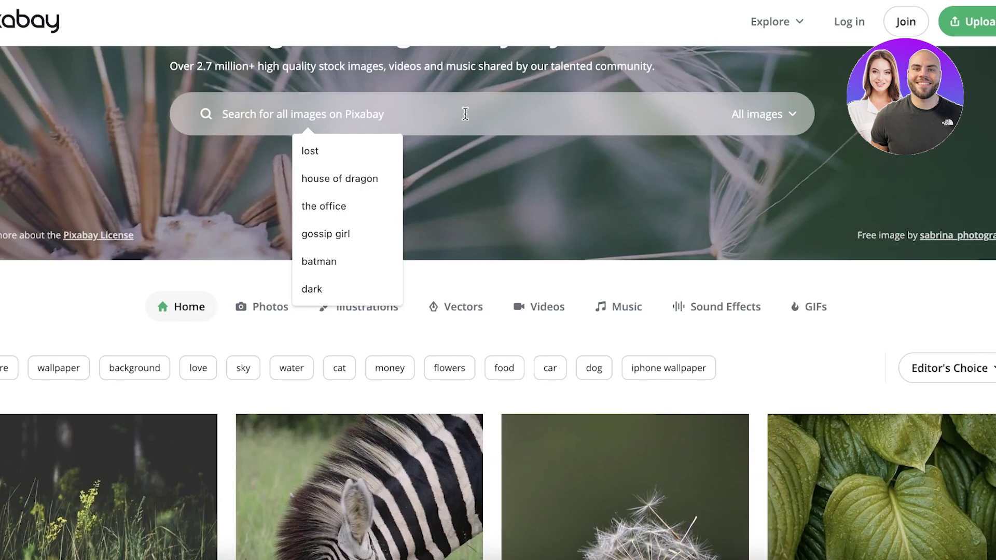
text(coloring)
click(338, 173)
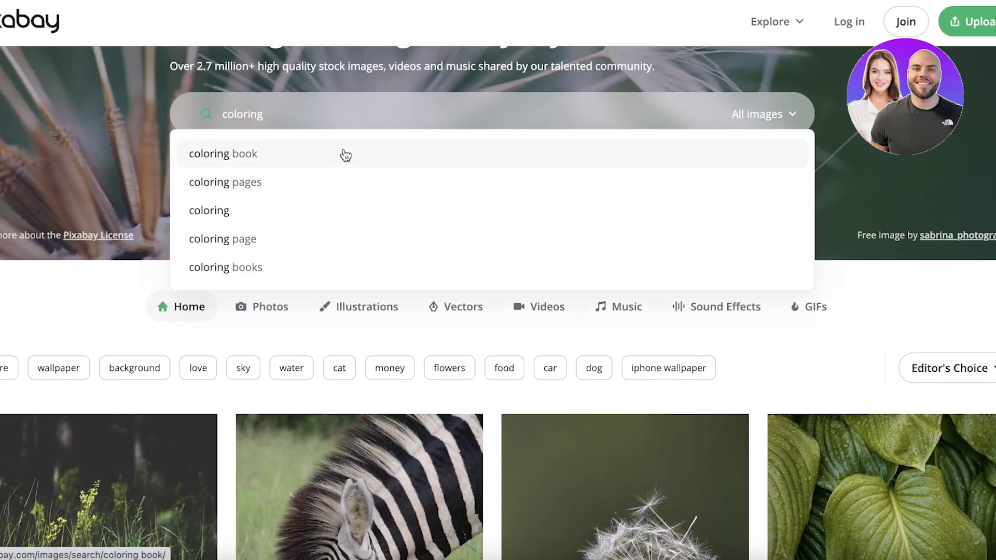
scroll(367, 138, down, 7)
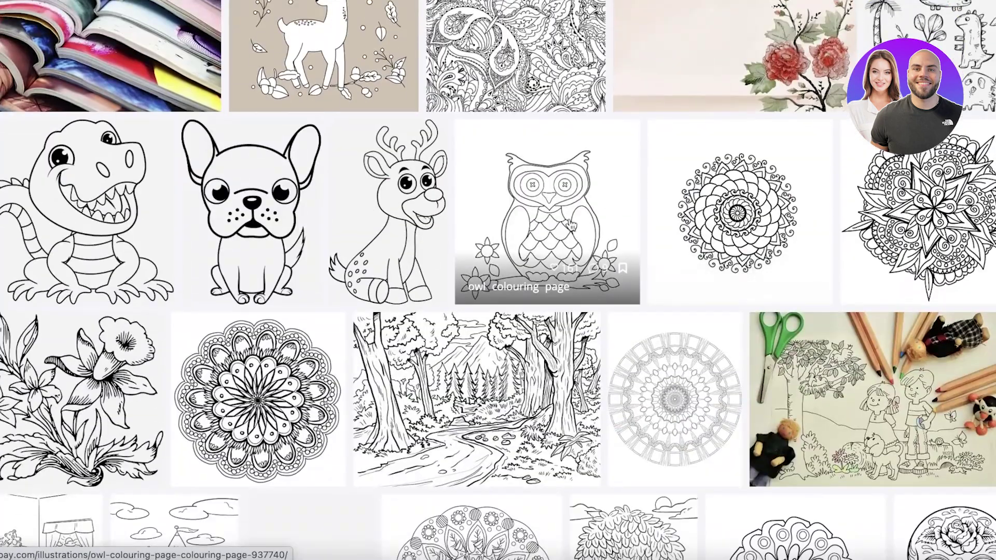
scroll(466, 234, down, 3)
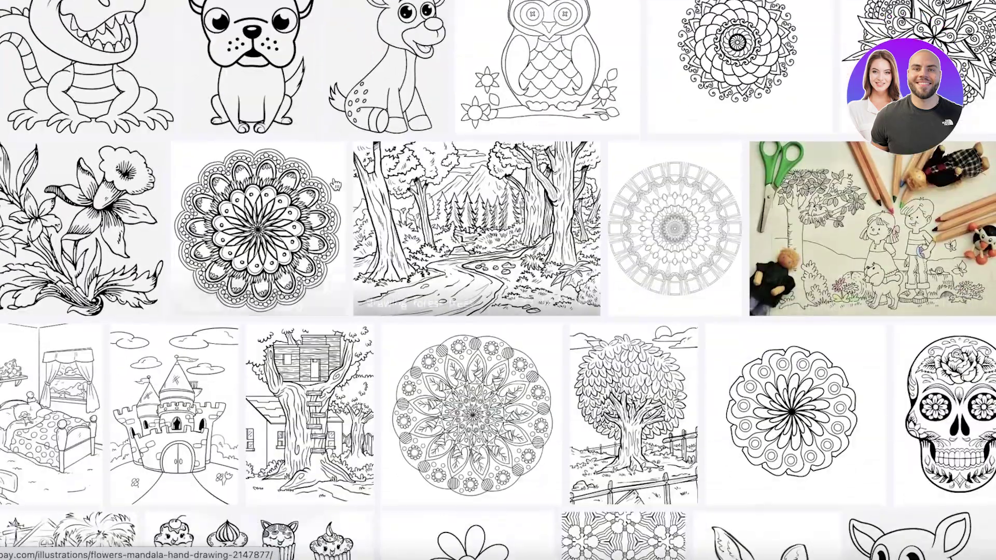
scroll(634, 179, down, 6)
scroll(500, 176, down, 4)
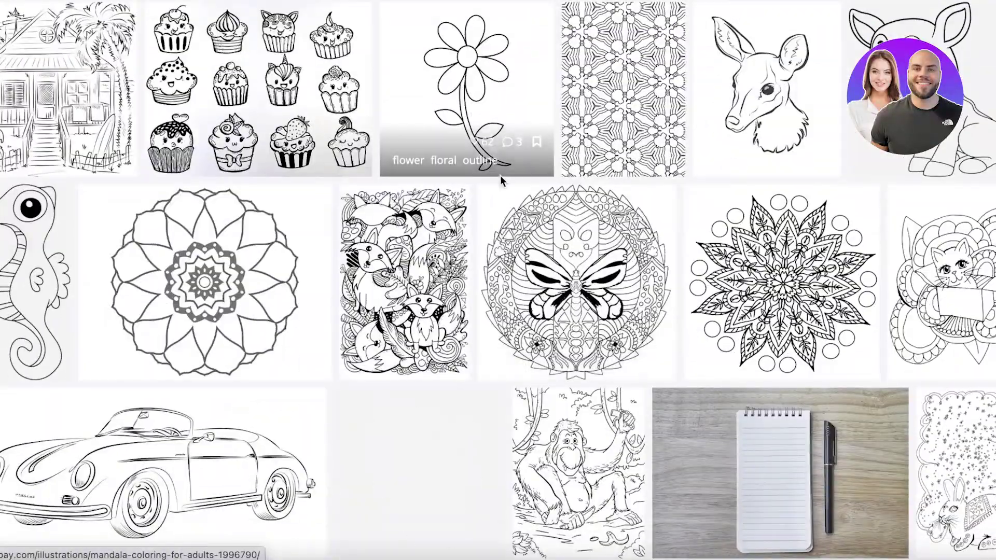
scroll(499, 186, up, 1)
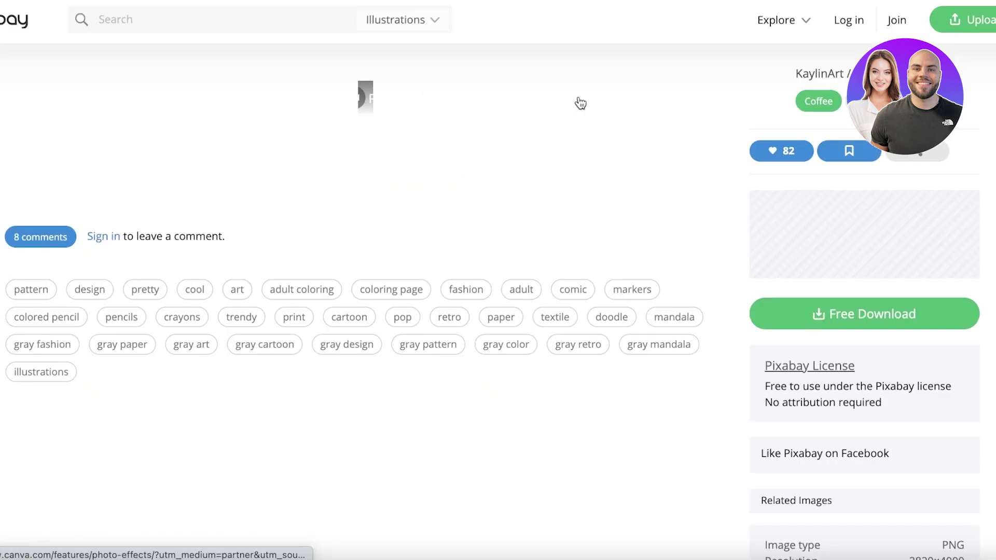
scroll(581, 57, up, 1)
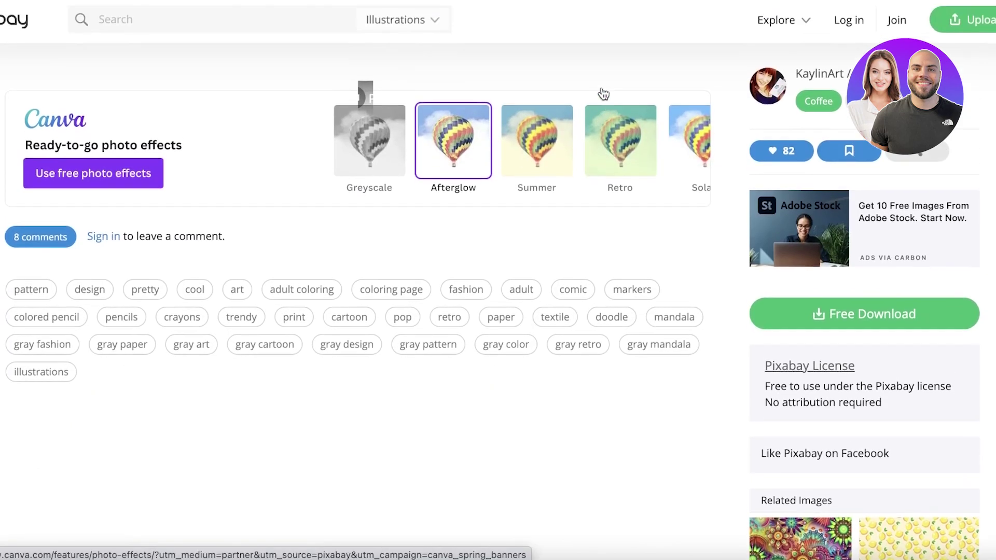
scroll(446, 167, down, 6)
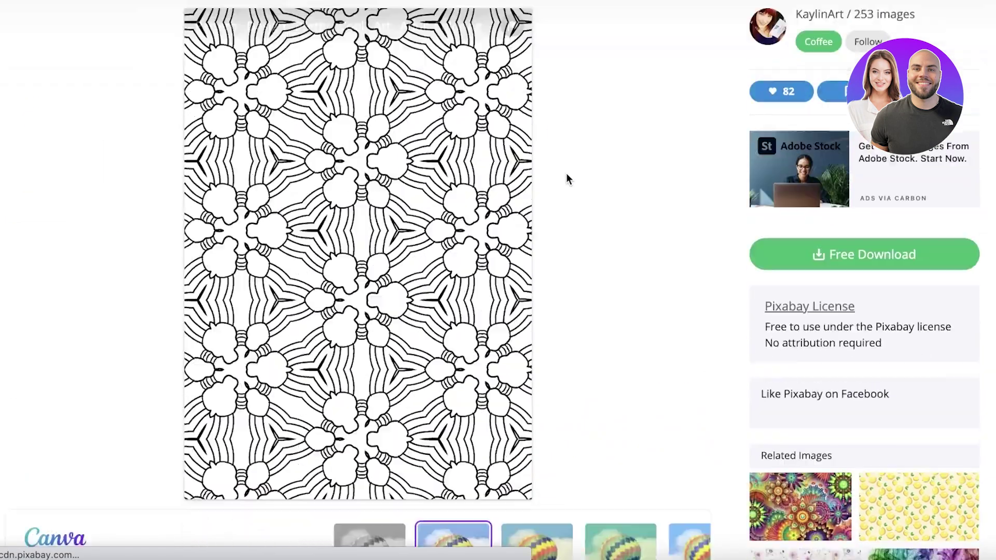
scroll(456, 137, up, 7)
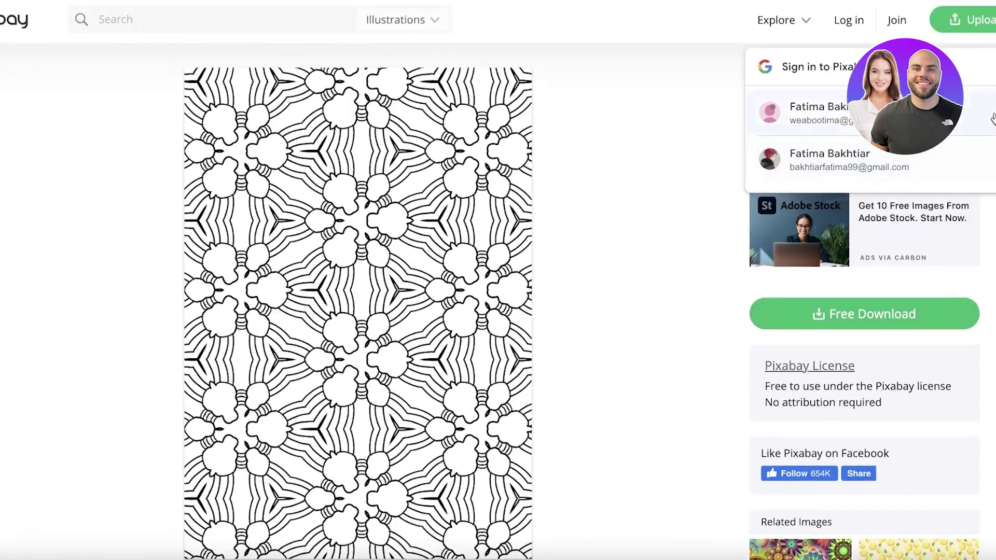
- Save the black-and-white pattern image to the Downloads folder
right_click(497, 213)
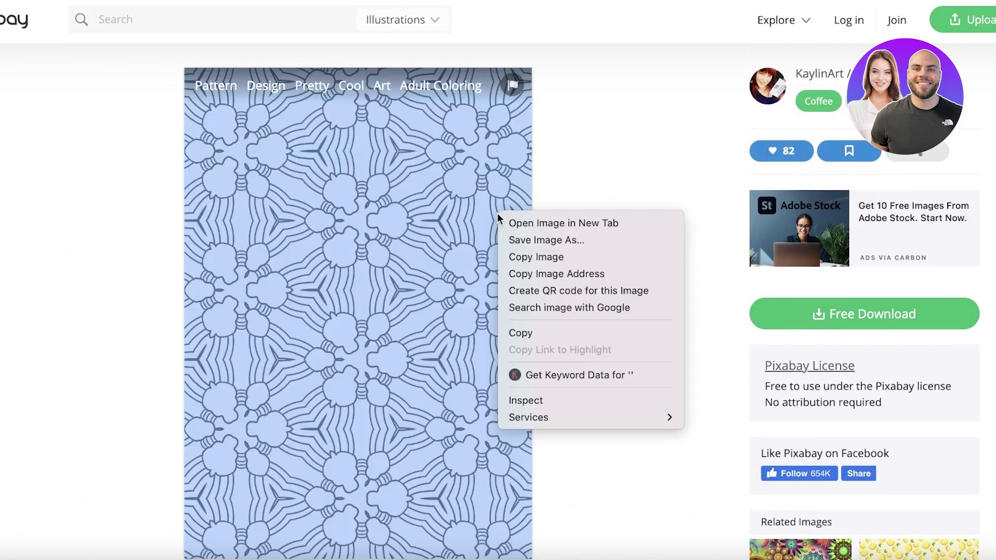
click(519, 244)
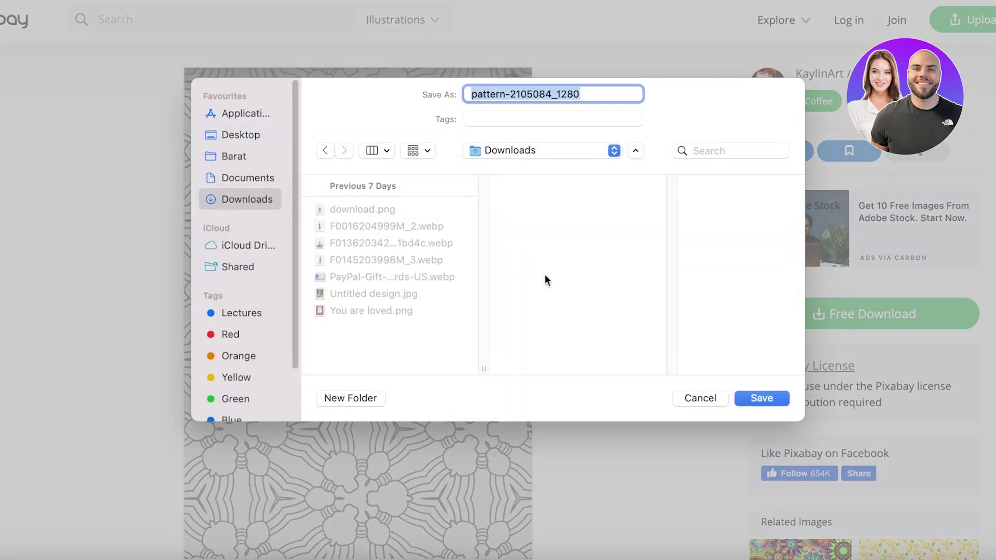
click(777, 402)
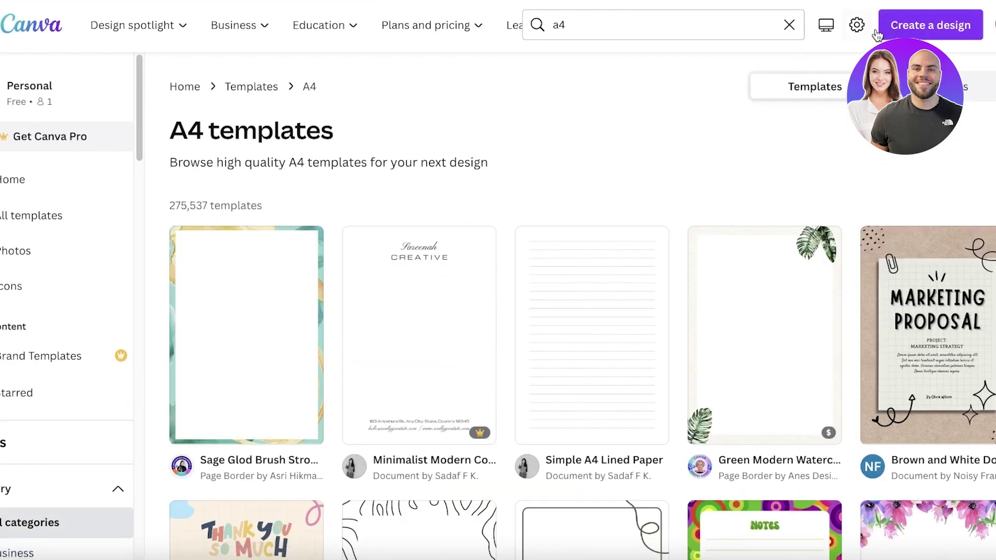
- Create a new custom-size blank design, removing the stray pasted text
click(2, 29)
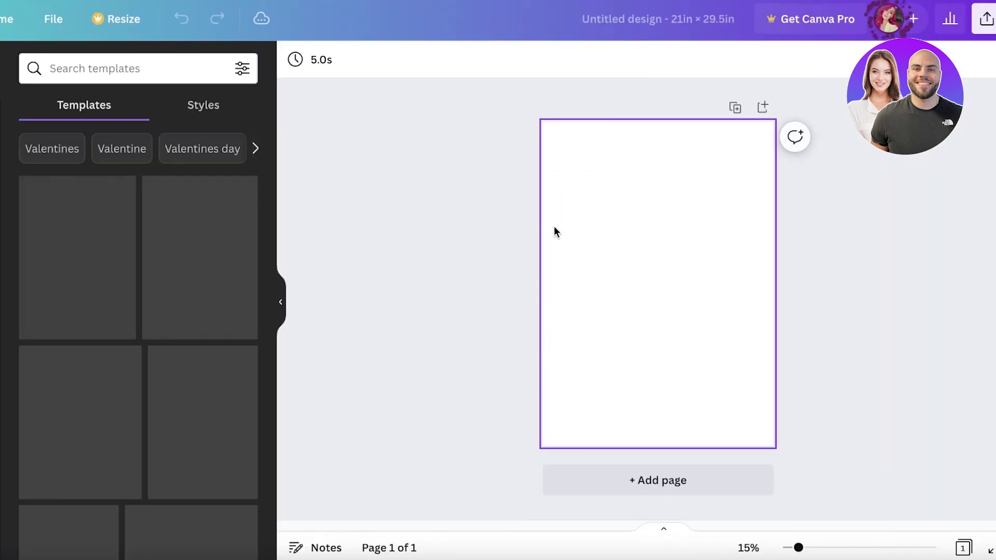
right_click(634, 173)
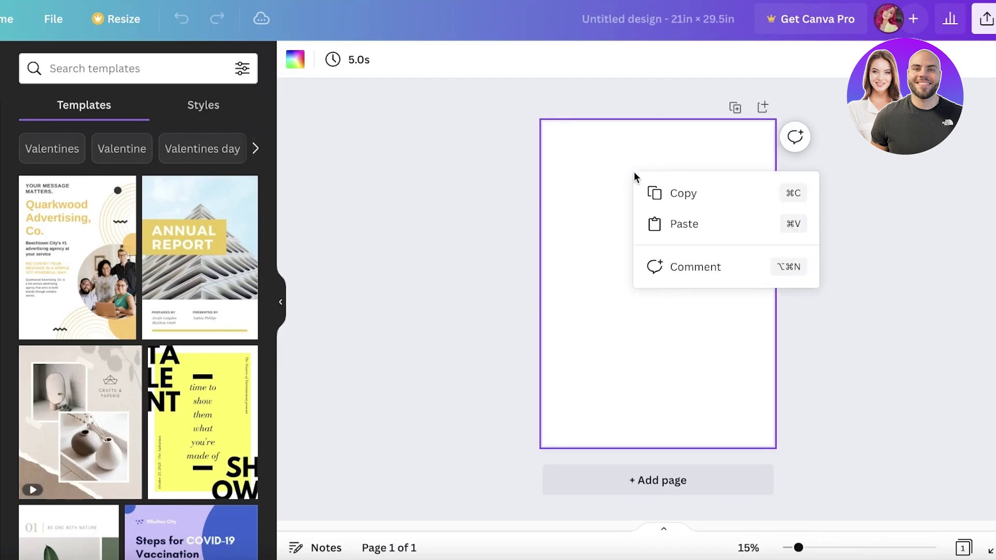
click(670, 225)
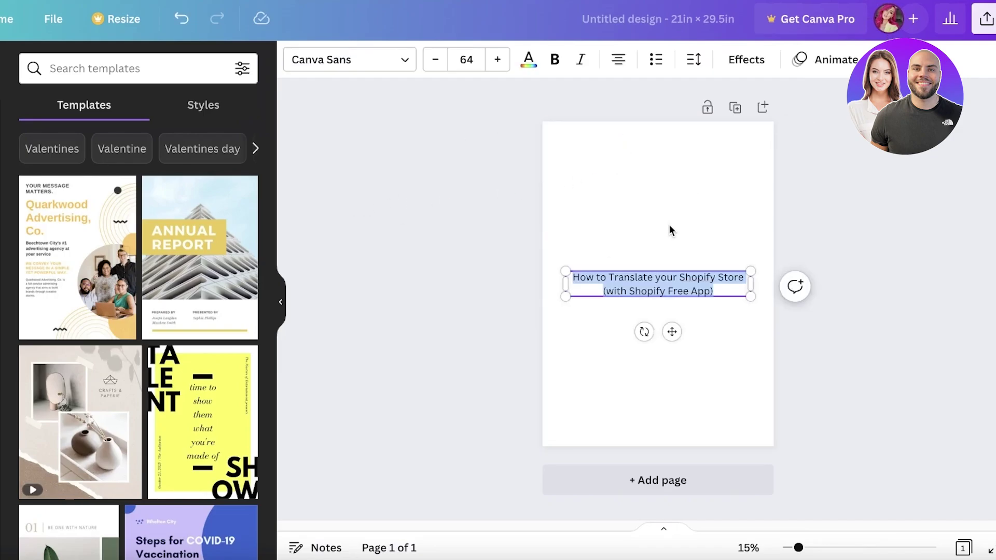
key(BackSpace)
click(474, 225)
- Upload pattern-2105084_1280.png from the Downloads folder
click(13, 179)
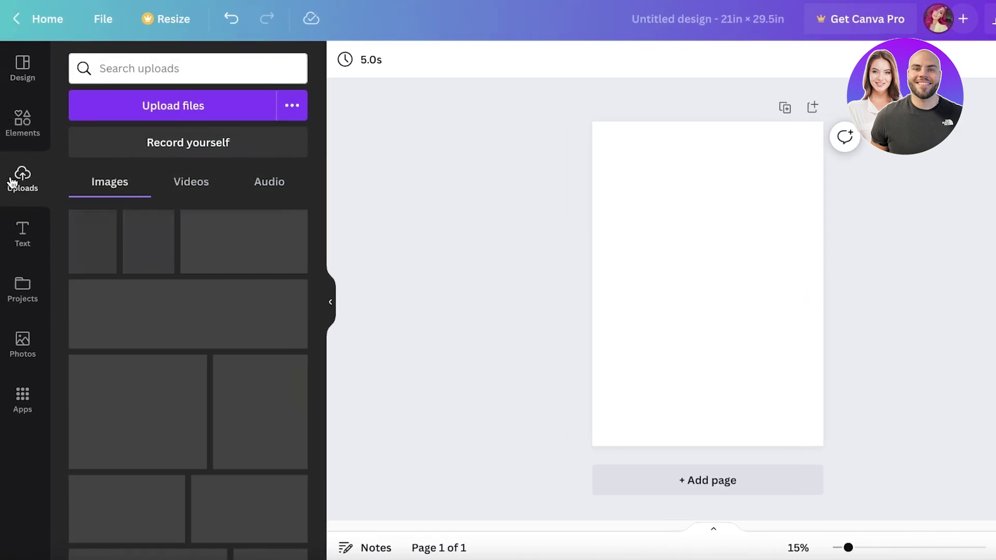
click(156, 109)
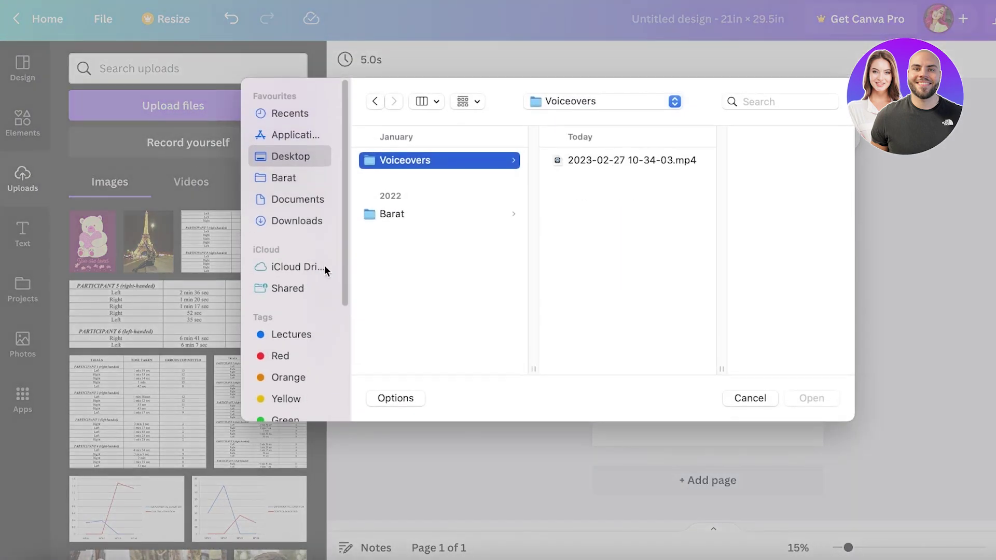
click(303, 216)
click(426, 160)
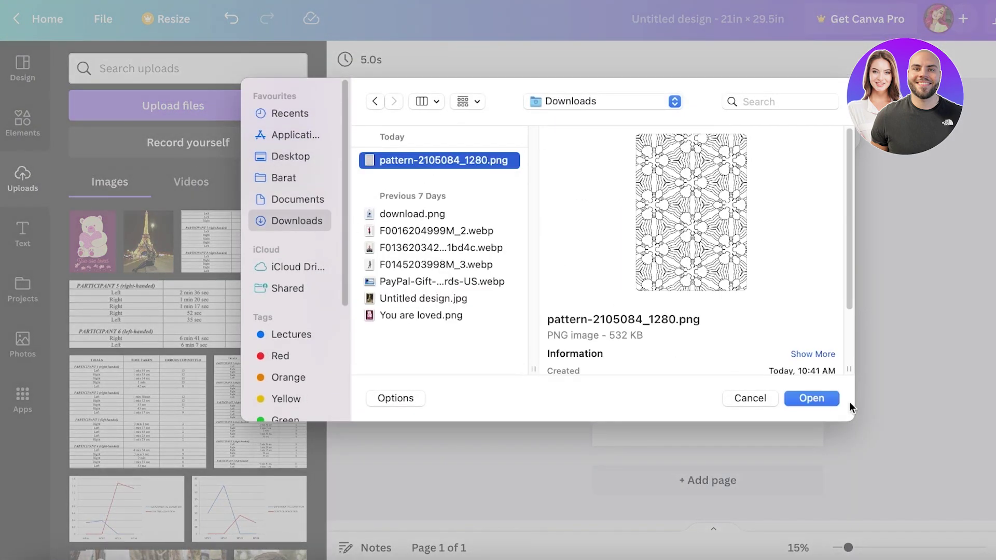
click(814, 399)
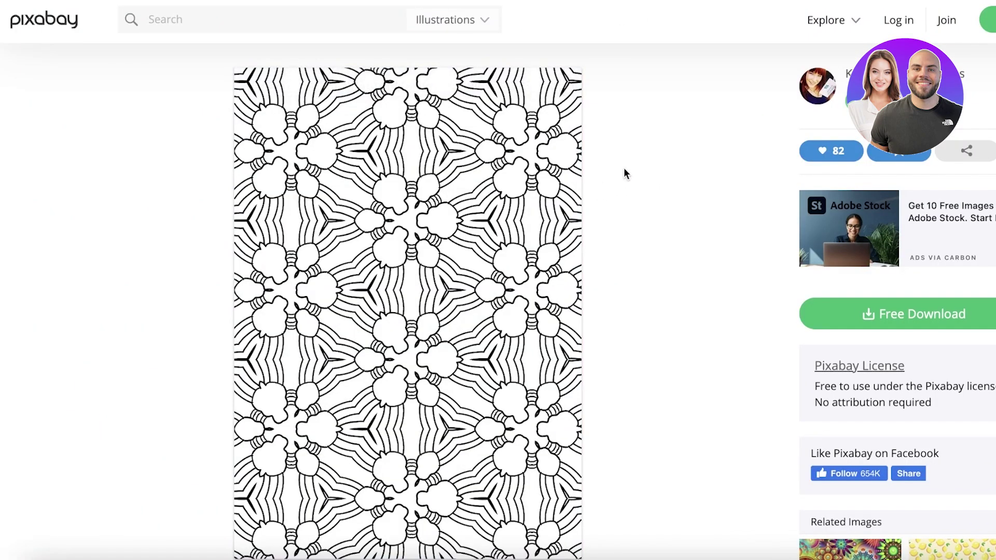
- Place the uploaded pattern at the page's top-left corner and stretch it to fill the page
scroll(120, 256, down, 3)
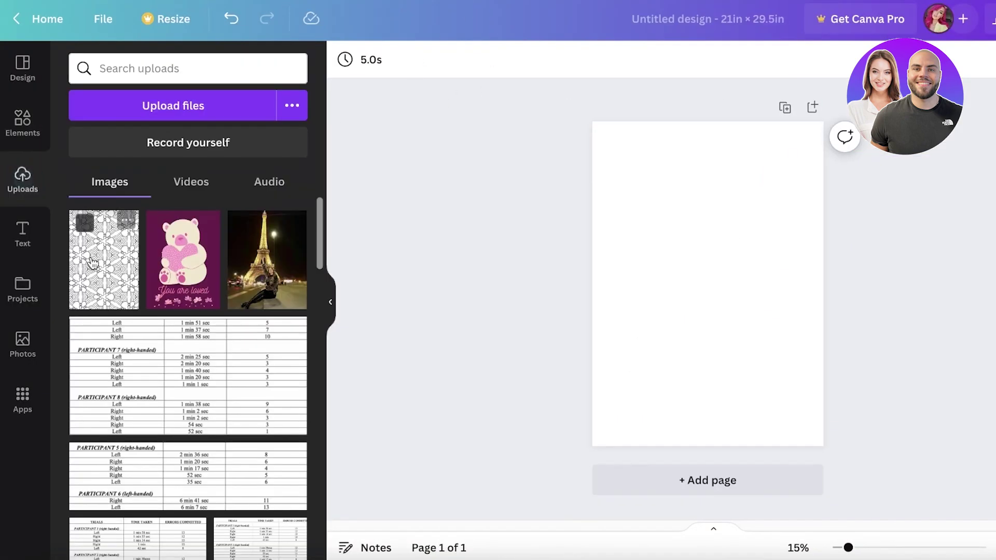
click(104, 260)
drag(646, 279, 615, 256)
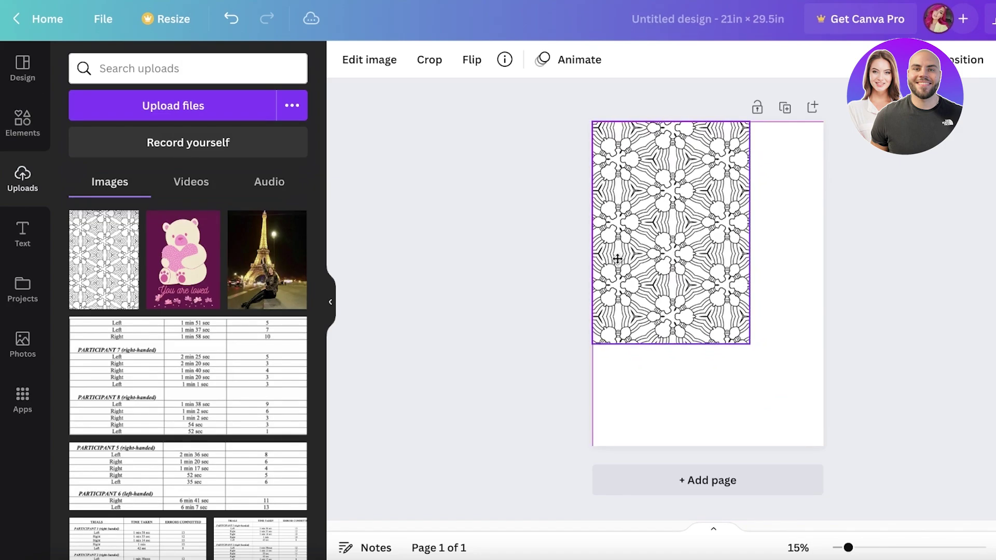
drag(747, 345, 857, 432)
click(878, 395)
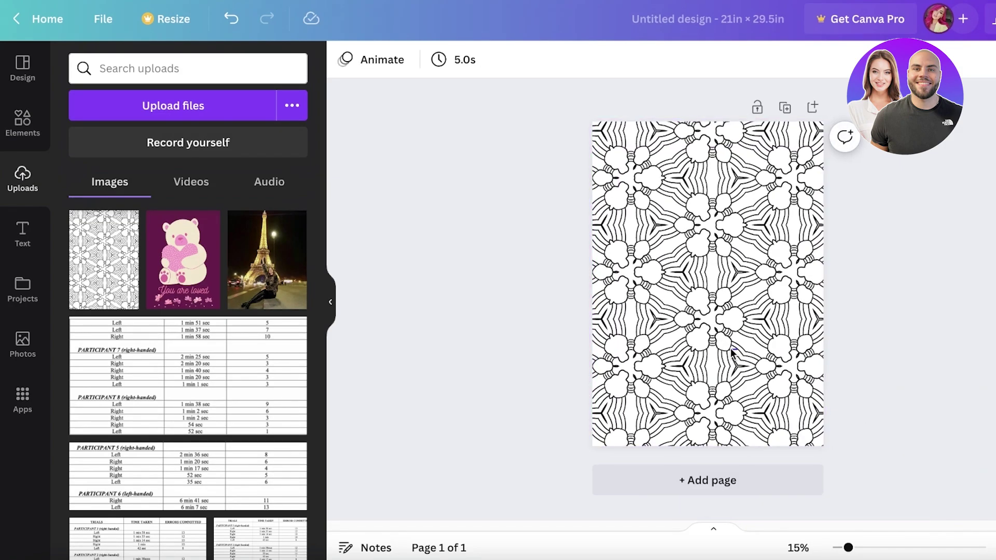
- Try a peach face shape and a brown-haired woman face, deleting each
drag(856, 546, 856, 546)
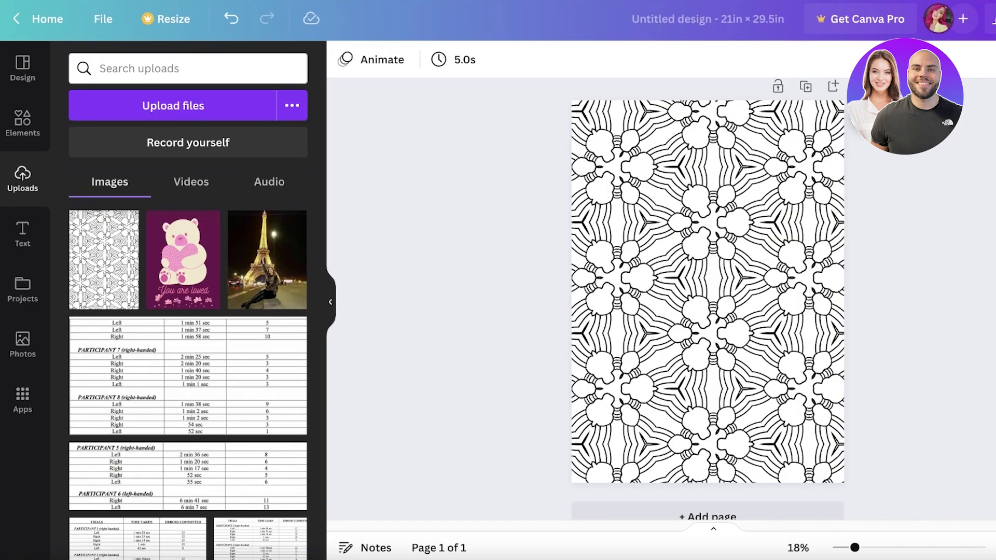
click(22, 124)
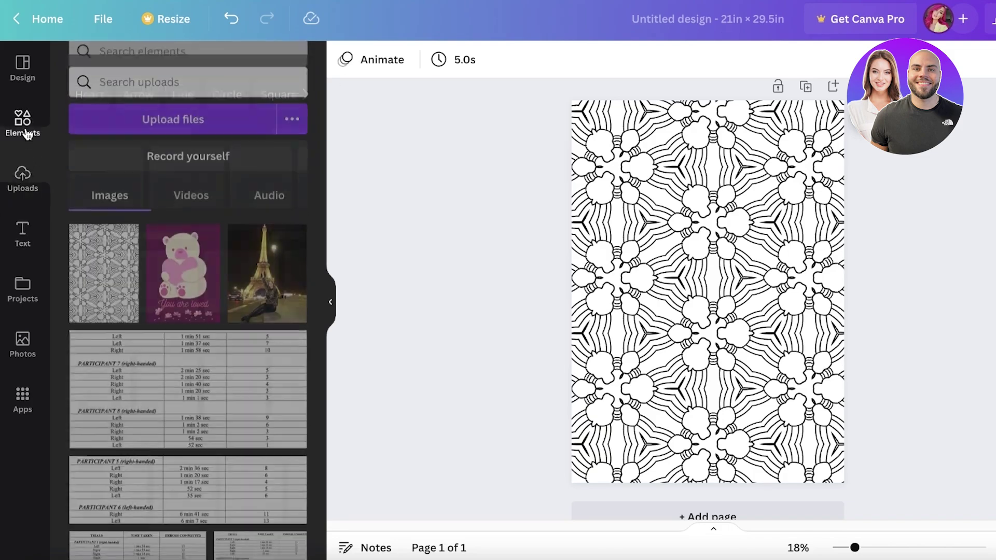
click(188, 212)
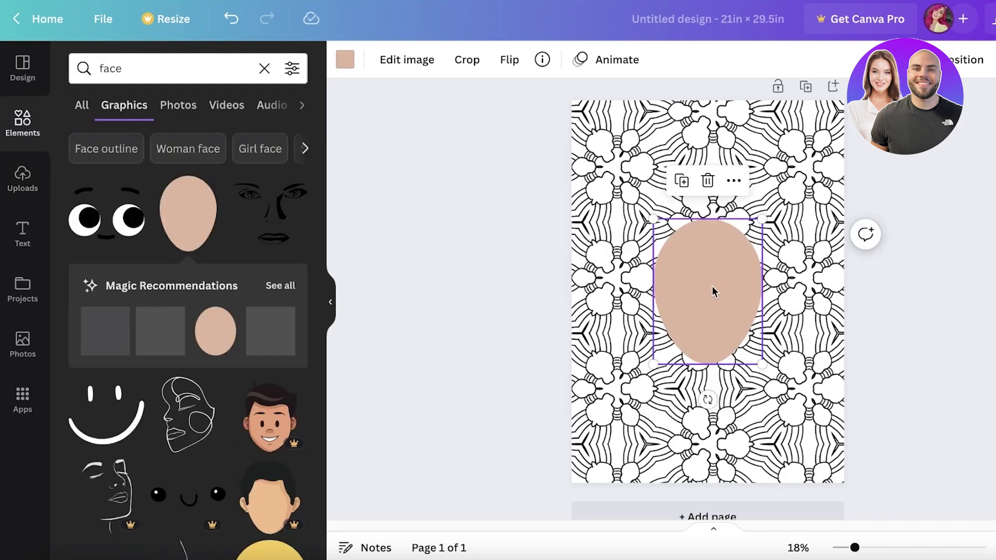
drag(711, 288, 711, 272)
key(Delete)
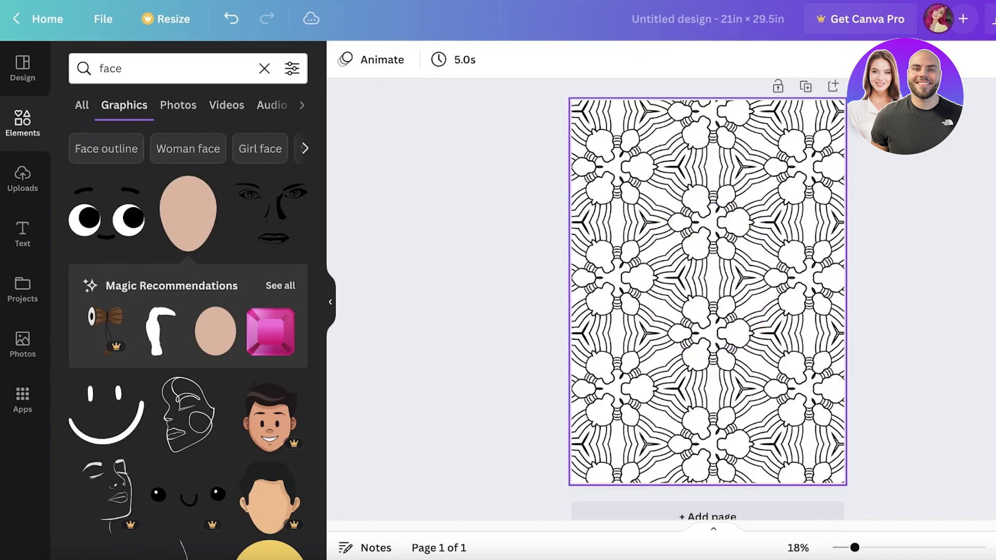
scroll(621, 265, down, 1)
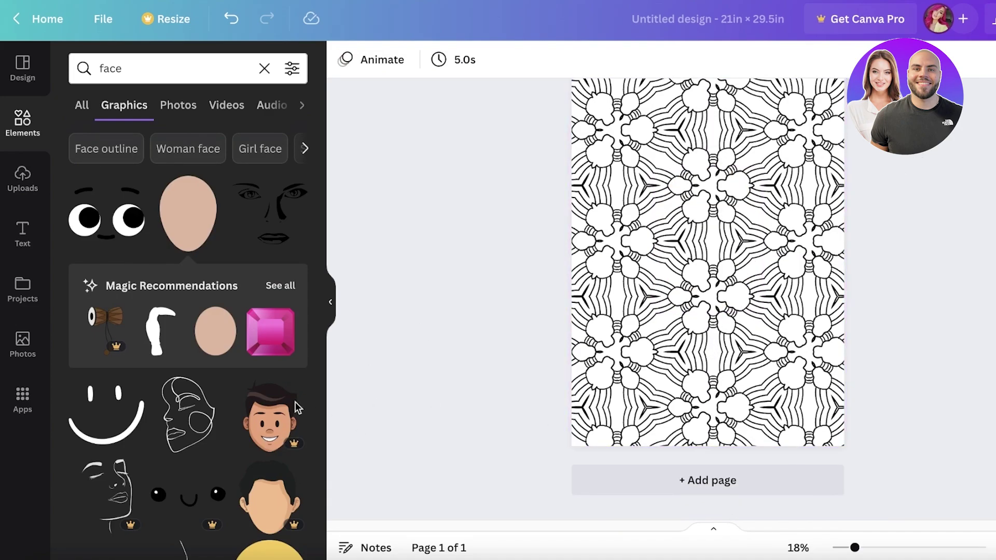
scroll(298, 407, down, 8)
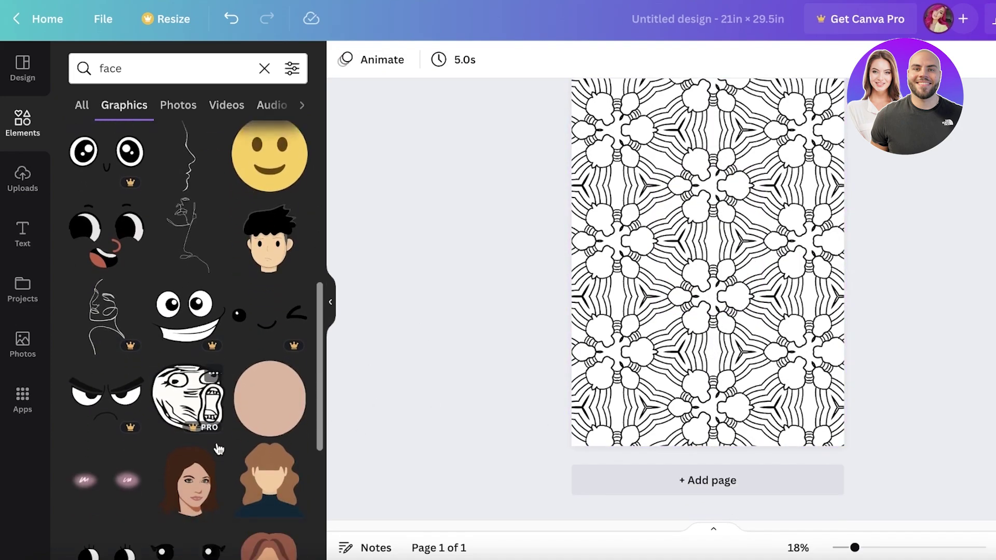
scroll(218, 450, down, 6)
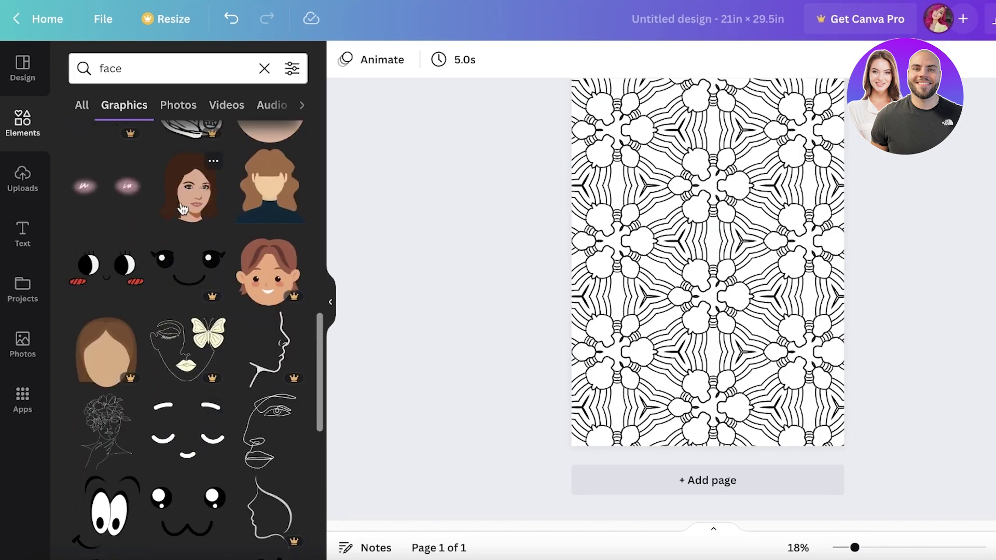
click(183, 209)
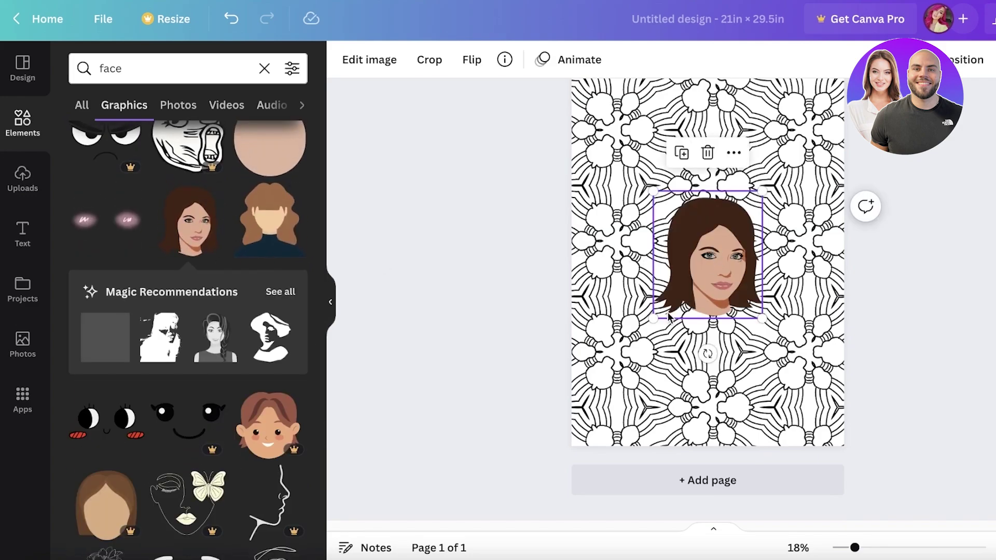
key(Delete)
- Add a man's profile silhouette, recolour it white, enlarge and centre it
scroll(265, 266, down, 3)
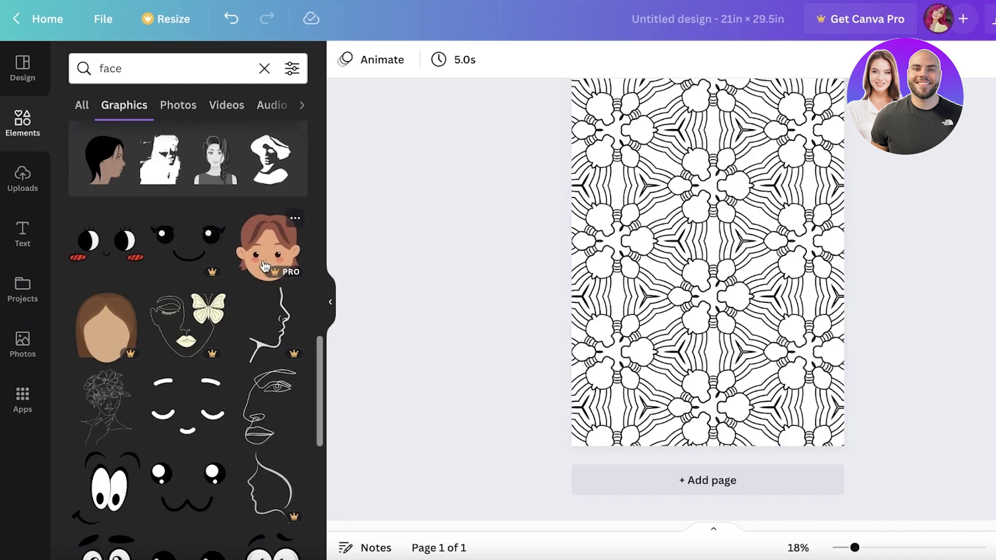
scroll(265, 266, down, 8)
click(200, 291)
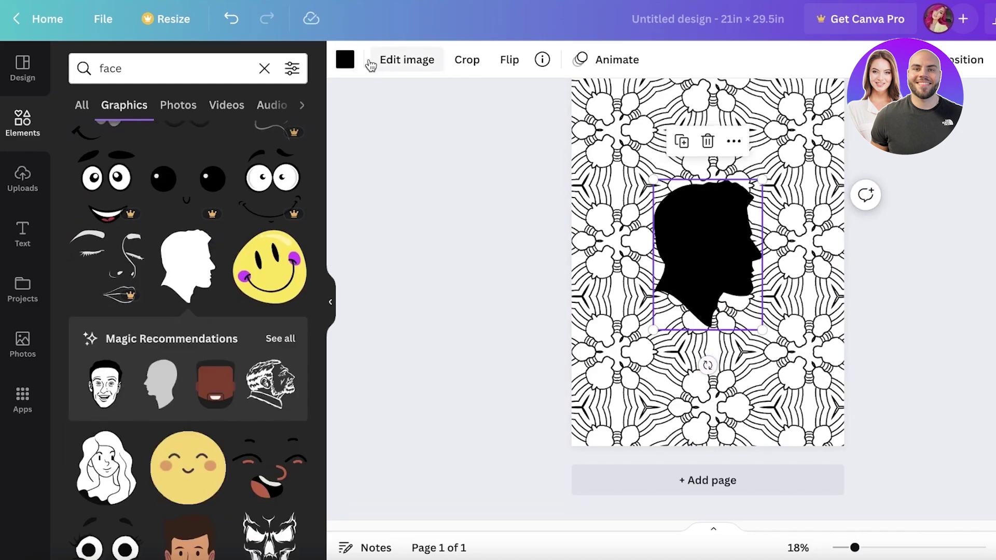
click(345, 59)
click(166, 136)
click(716, 252)
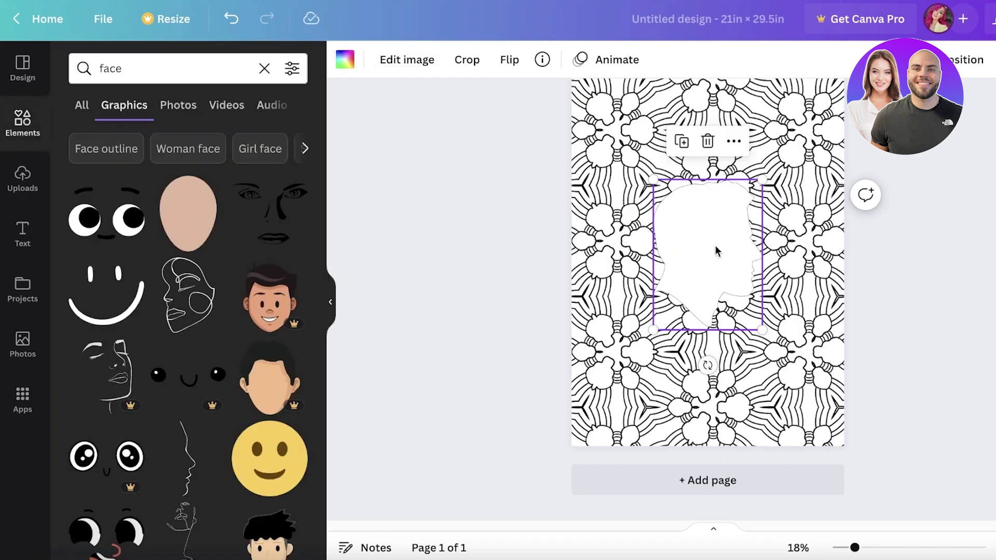
drag(762, 329, 804, 383)
drag(705, 231, 700, 217)
click(778, 212)
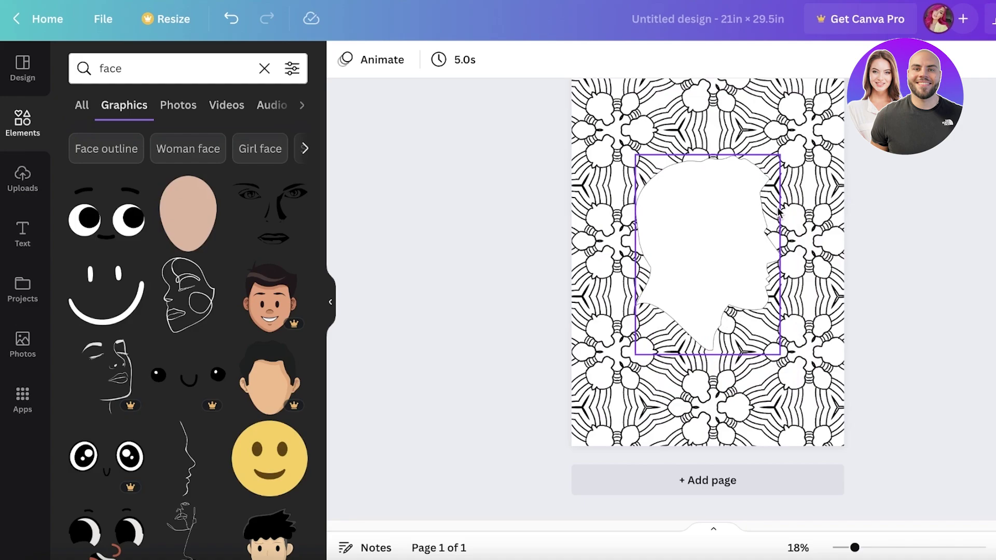
- Delete the silhouette and add a second blank page
click(718, 203)
key(Delete)
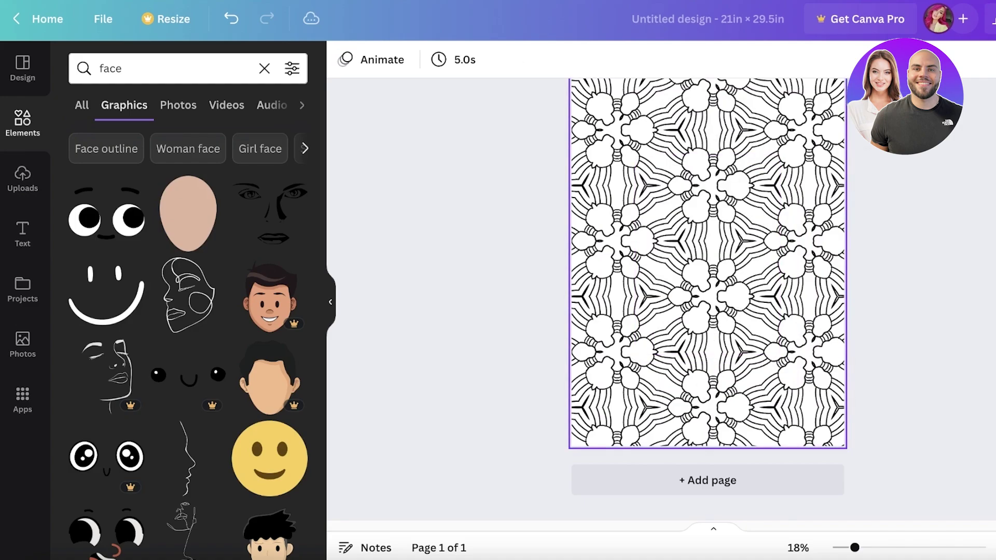
click(727, 469)
scroll(716, 285, up, 10)
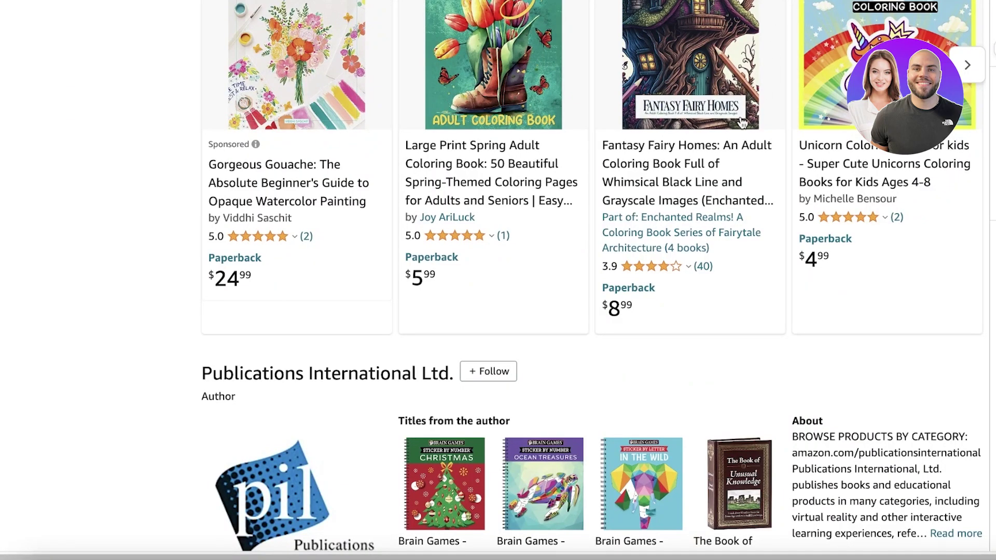
- Open the Mindfulness Coloring Book for Adults listing from the results
scroll(736, 133, up, 20)
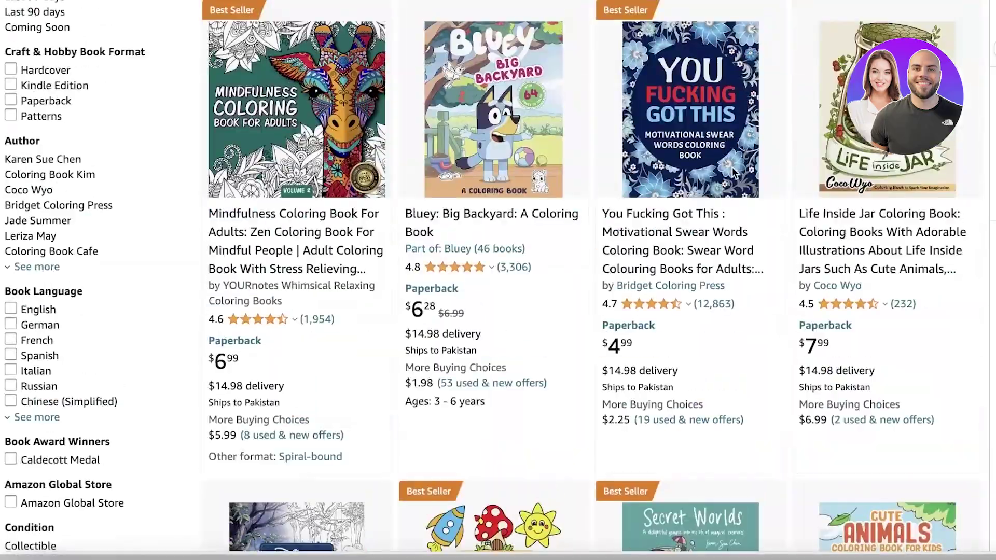
scroll(674, 177, down, 3)
scroll(377, 123, up, 3)
scroll(375, 129, down, 5)
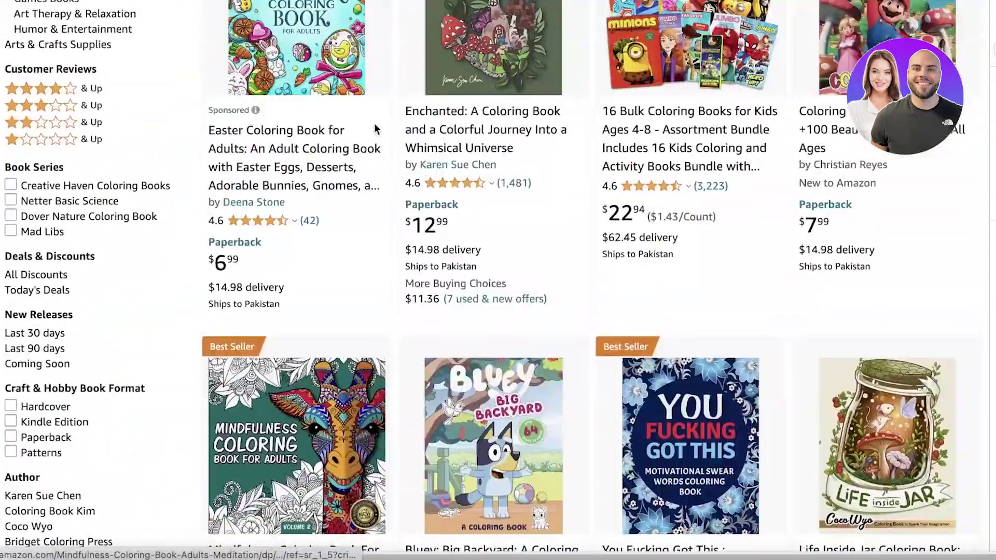
click(236, 489)
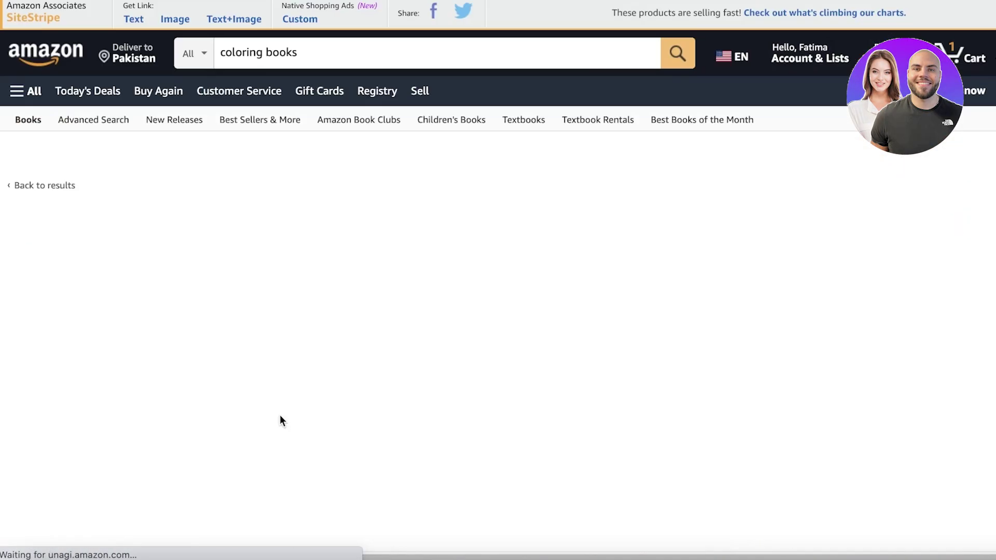
- Open the cover's Look Inside preview and scroll through the sample pages
scroll(141, 112, down, 5)
click(141, 109)
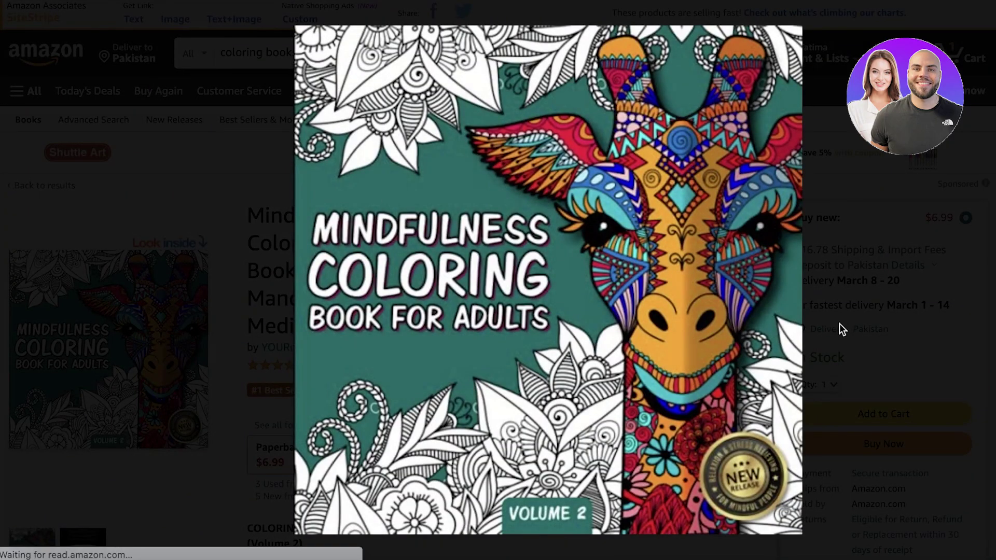
scroll(613, 345, down, 8)
scroll(614, 345, down, 8)
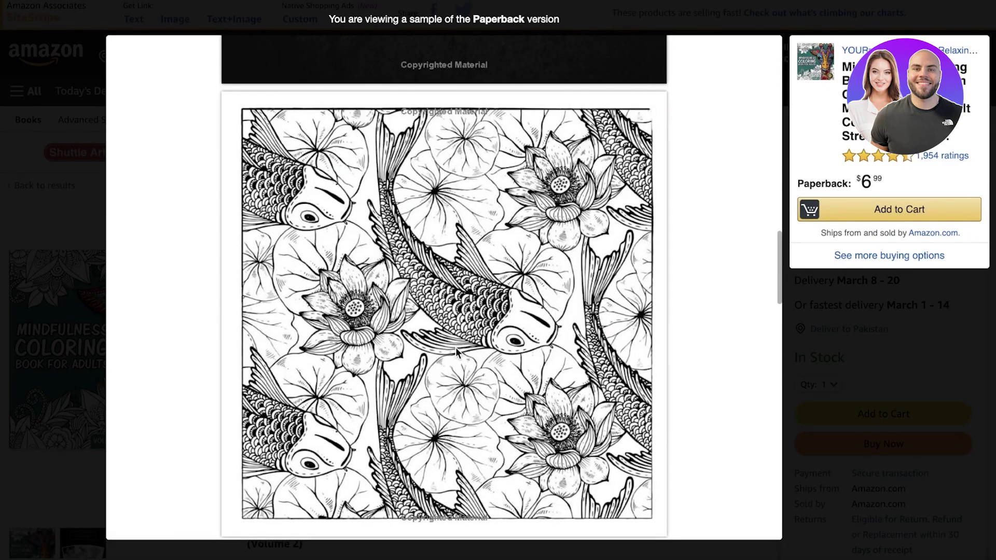
scroll(456, 352, down, 15)
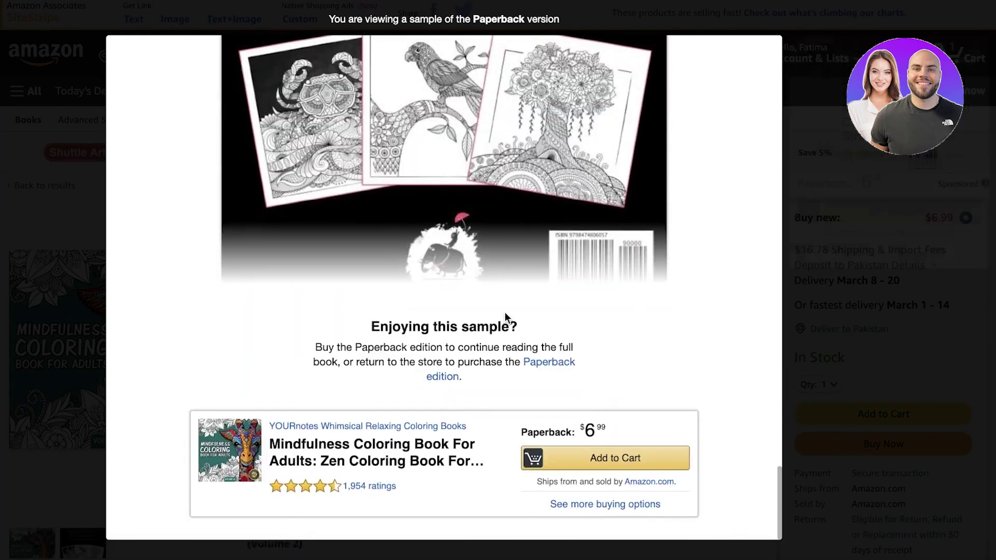
scroll(505, 312, up, 5)
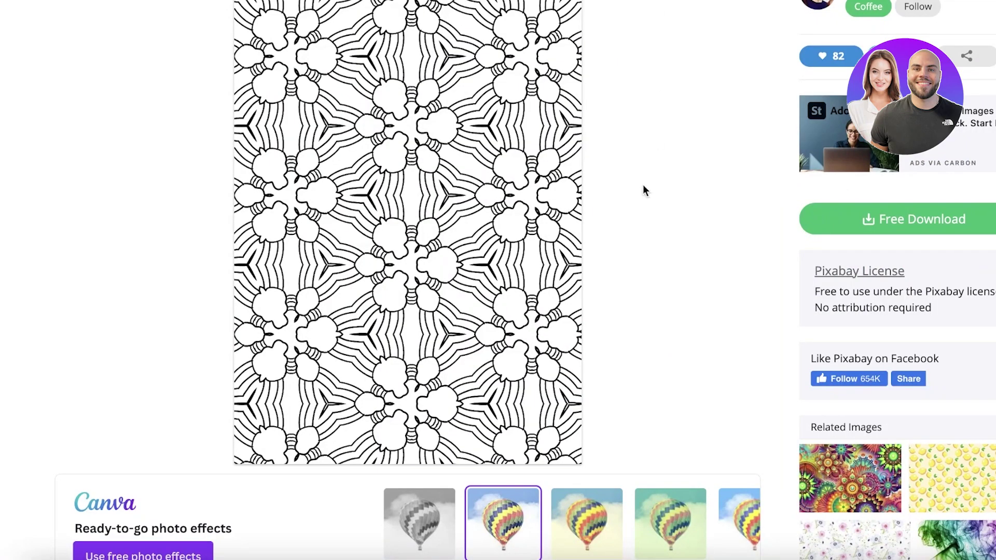
- Go back to the Pixabay coloring pages results grid with Alt+Left
key(alt+Left)
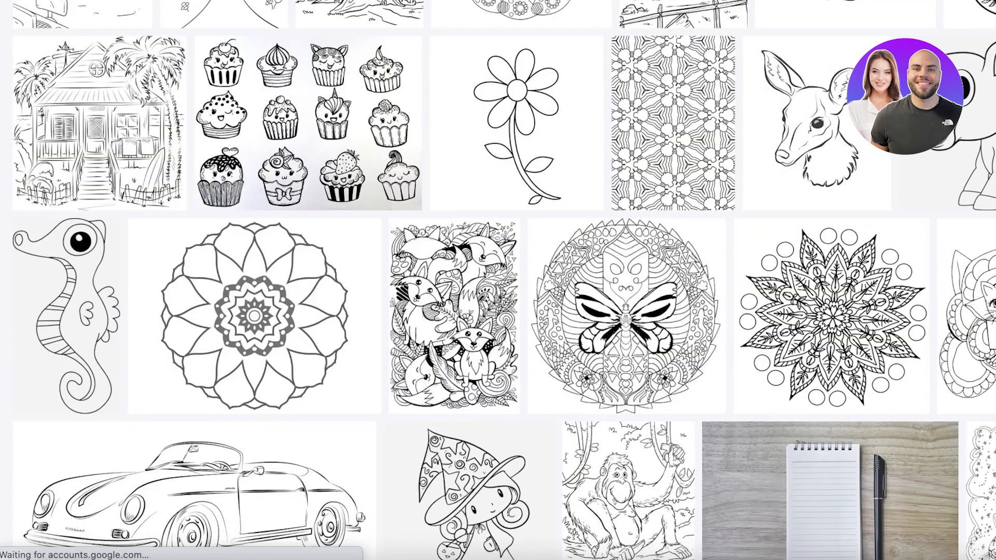